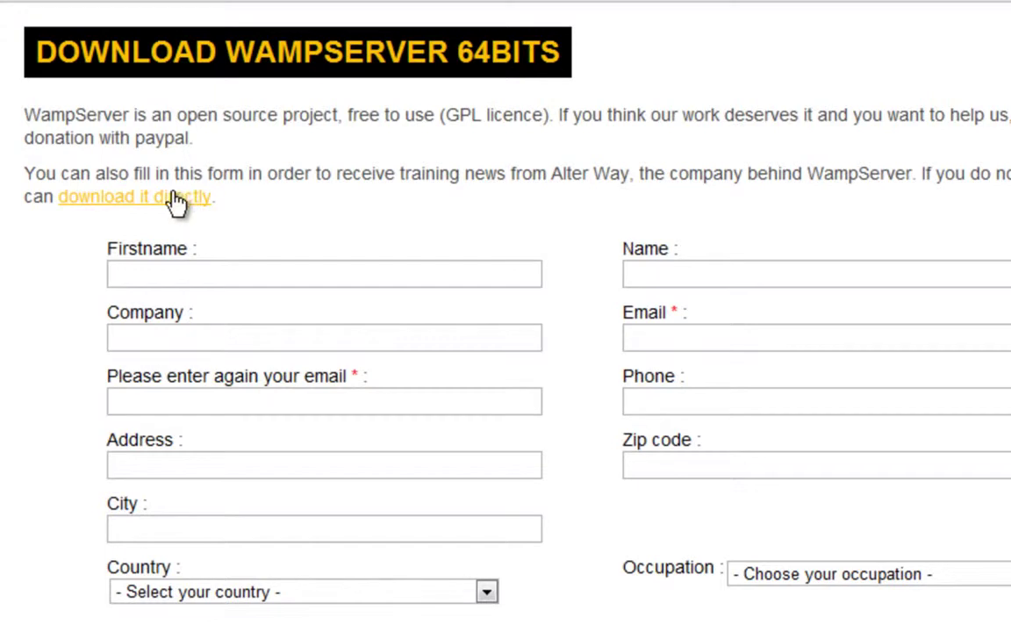
- Let the WampServer2.2a-x64.exe download start on SourceForge, then switch to the WordPress.org home page
{"action": "left_click", "coordinate": [305, 9]}
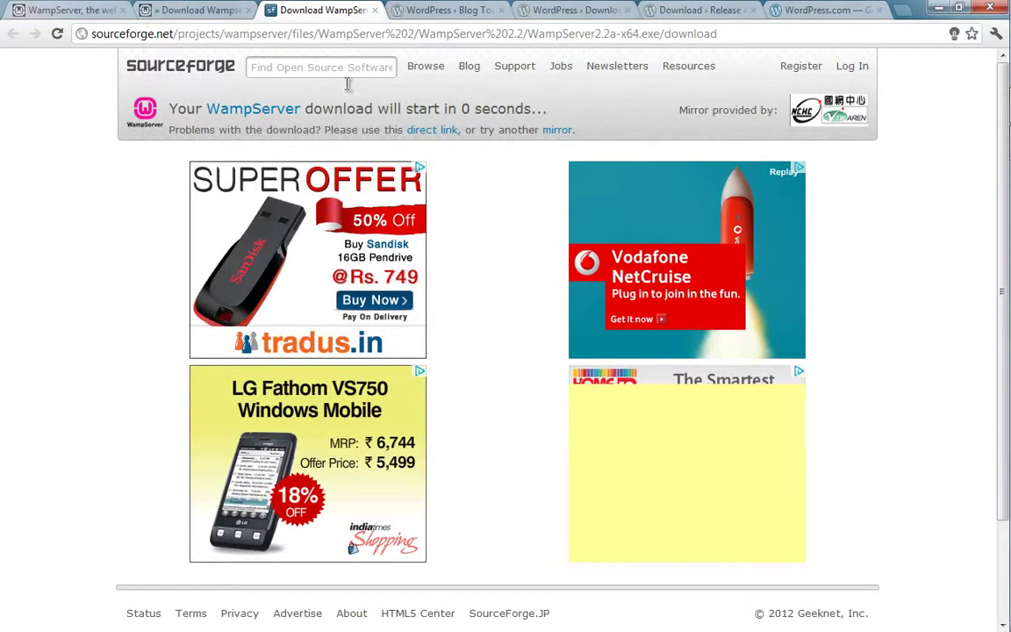
{"action": "left_click", "coordinate": [436, 10]}
{"action": "left_click", "coordinate": [214, 40]}
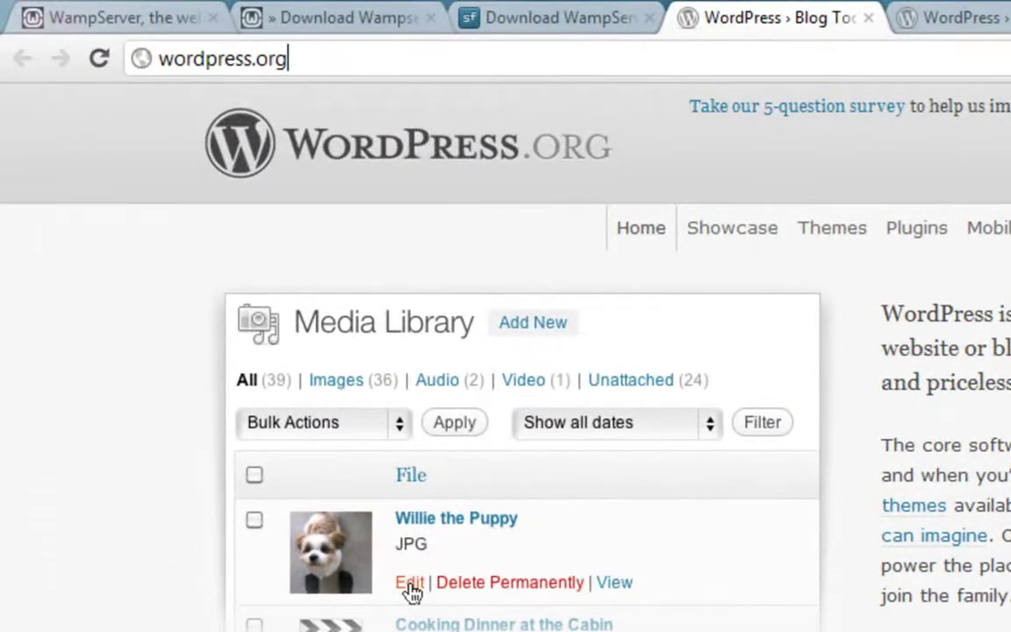
- Glance at WordPress.com, then open WordPress.org's Download page offering WordPress 3.3.1
{"action": "left_click", "coordinate": [921, 8]}
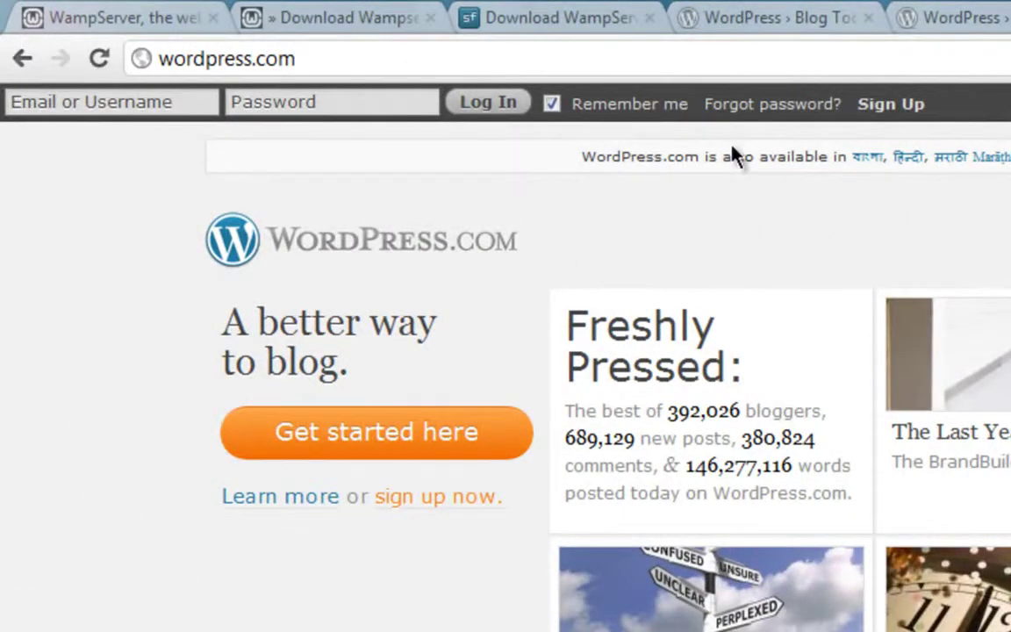
{"action": "left_click", "coordinate": [751, 19]}
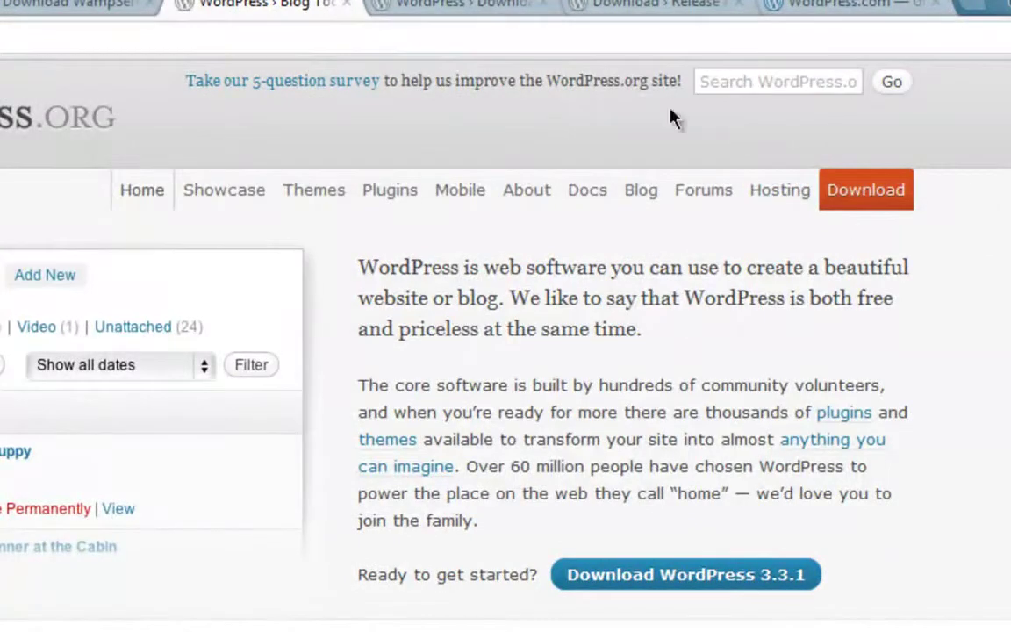
{"action": "left_click", "coordinate": [421, 5]}
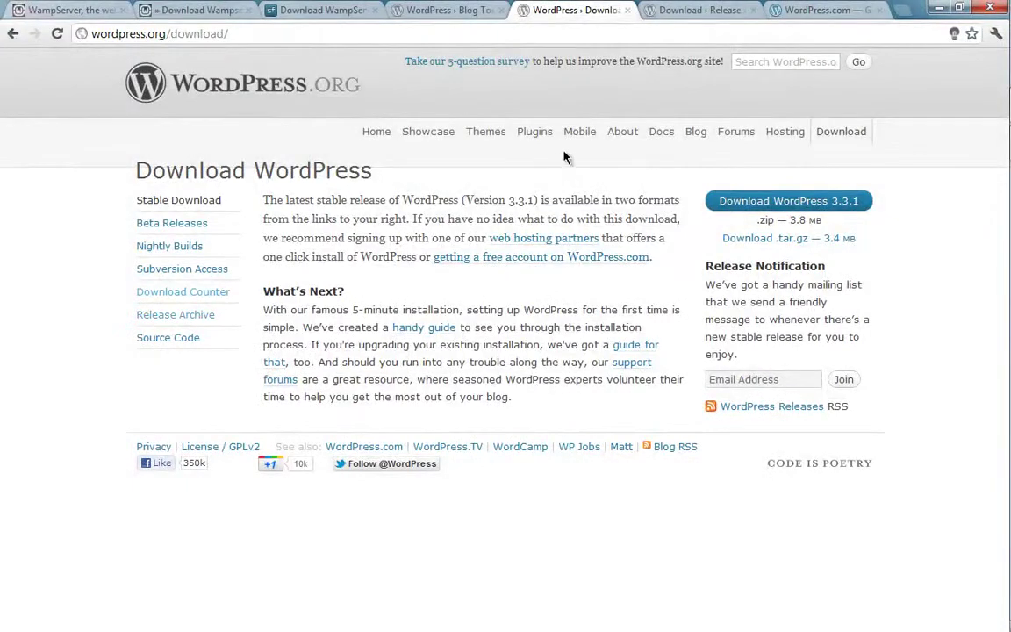
- Browse the WordPress release archive, highlighting the oldest 0.71-gold and latest 3.3.1 releases
{"action": "left_click", "coordinate": [654, 11]}
{"action": "scroll", "coordinate": [223, 386], "scroll_direction": "up", "scroll_amount": 3}
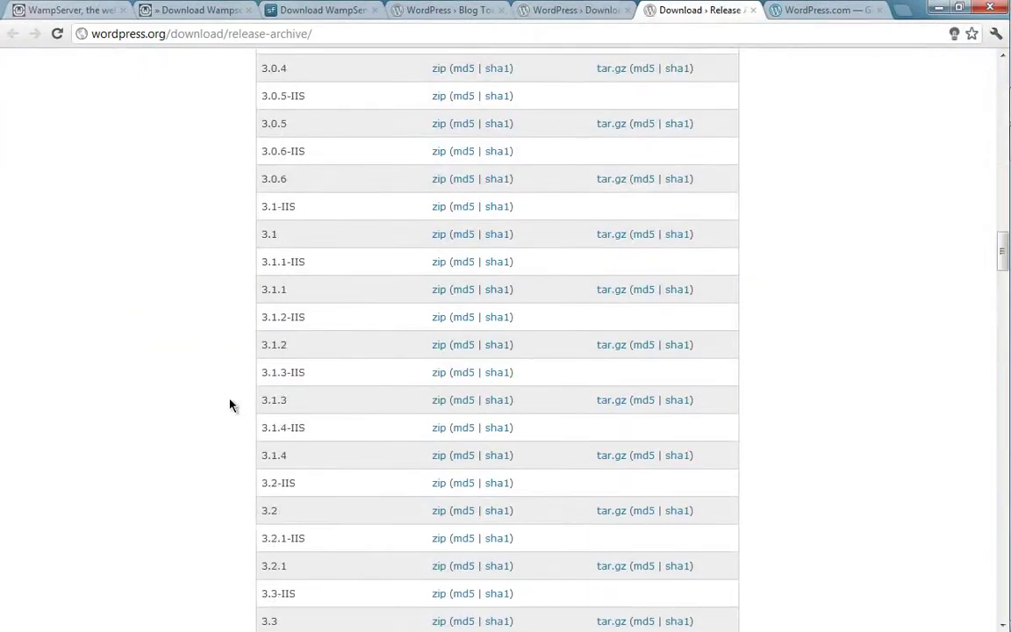
{"action": "scroll", "coordinate": [228, 429], "scroll_direction": "up", "scroll_amount": 18}
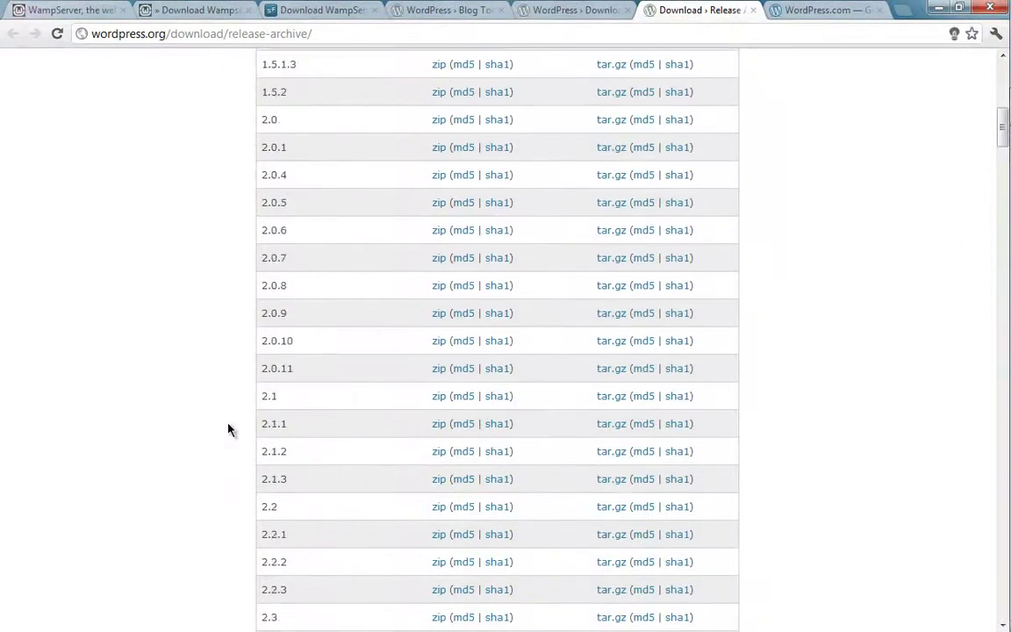
{"action": "scroll", "coordinate": [227, 429], "scroll_direction": "up", "scroll_amount": 6}
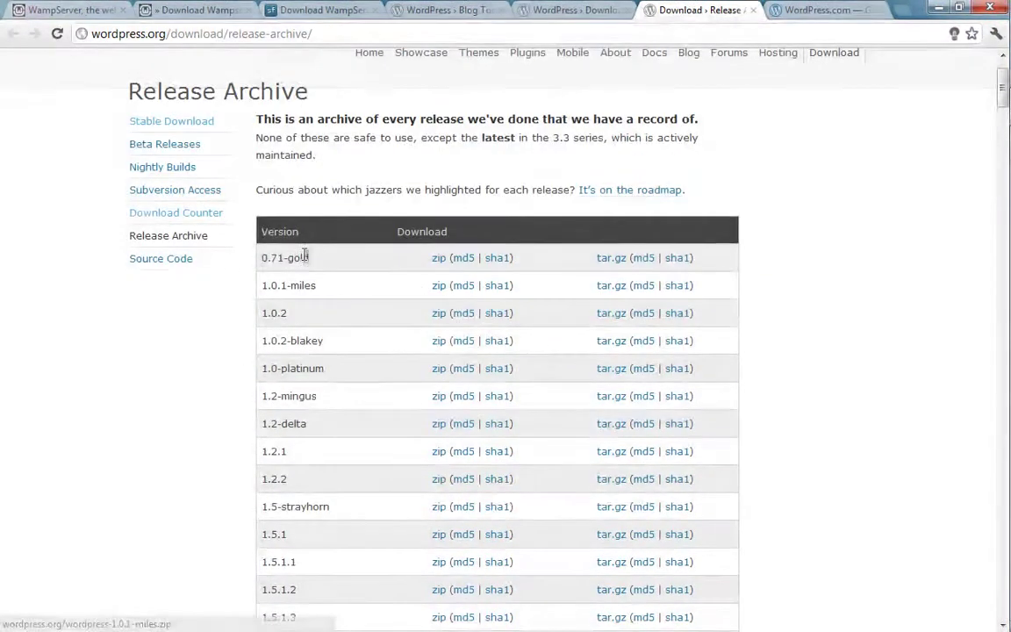
{"action": "left_click_drag", "start_coordinate": [259, 258], "coordinate": [302, 258]}
{"action": "scroll", "coordinate": [226, 316], "scroll_direction": "down", "scroll_amount": 20}
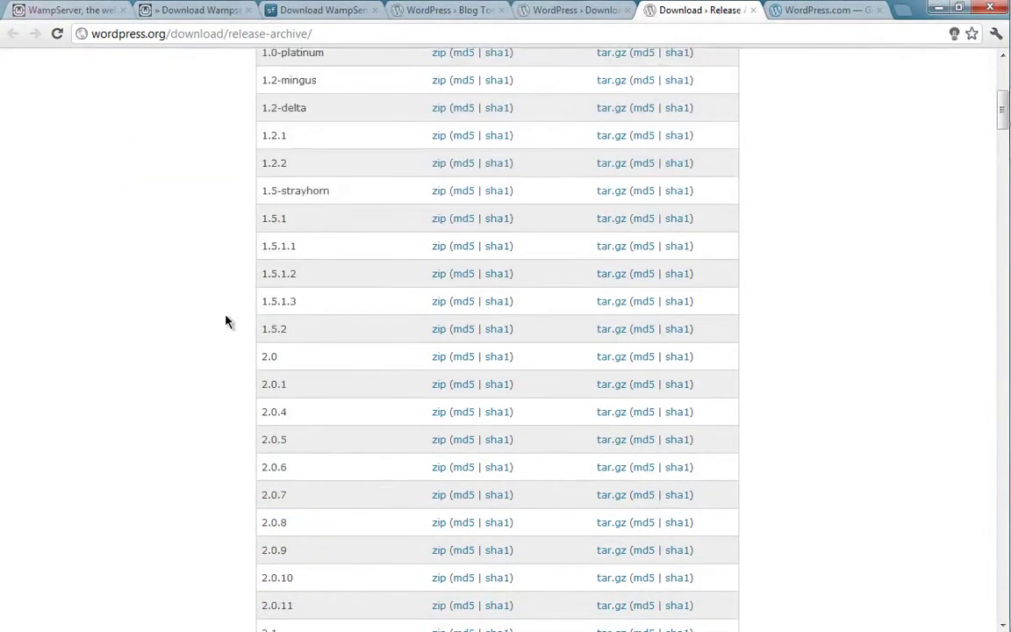
{"action": "scroll", "coordinate": [220, 382], "scroll_direction": "down", "scroll_amount": 6}
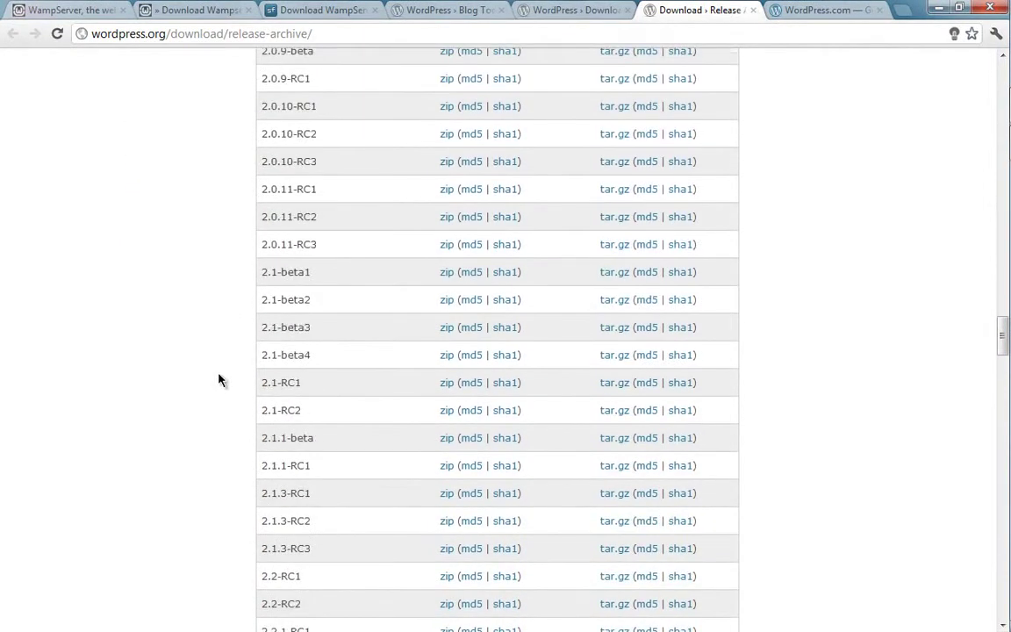
{"action": "scroll", "coordinate": [220, 380], "scroll_direction": "up", "scroll_amount": 6}
{"action": "left_click_drag", "start_coordinate": [298, 288], "coordinate": [253, 283]}
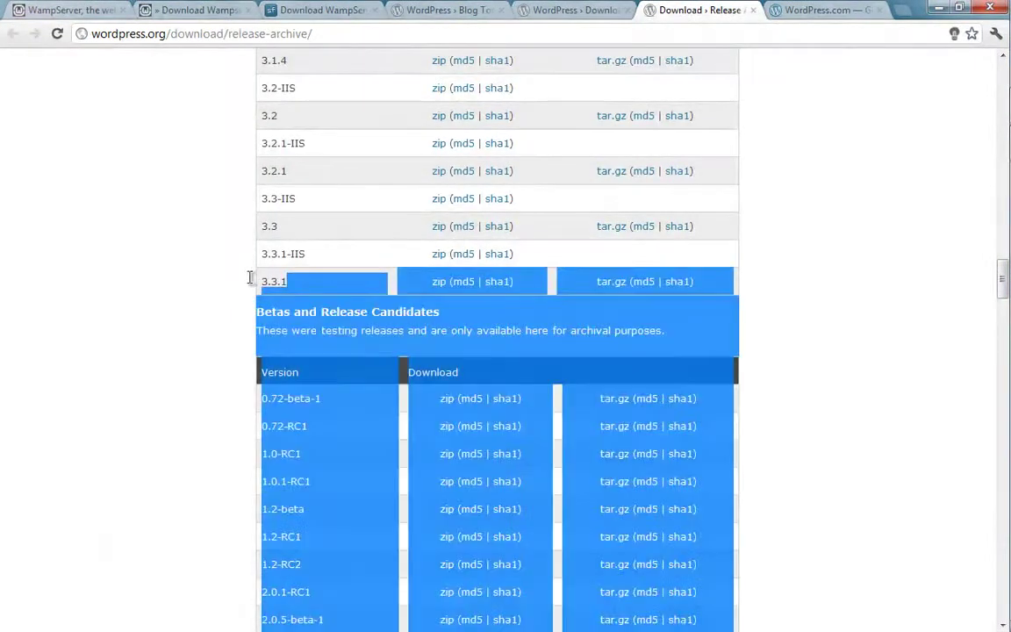
{"action": "left_click", "coordinate": [251, 282]}
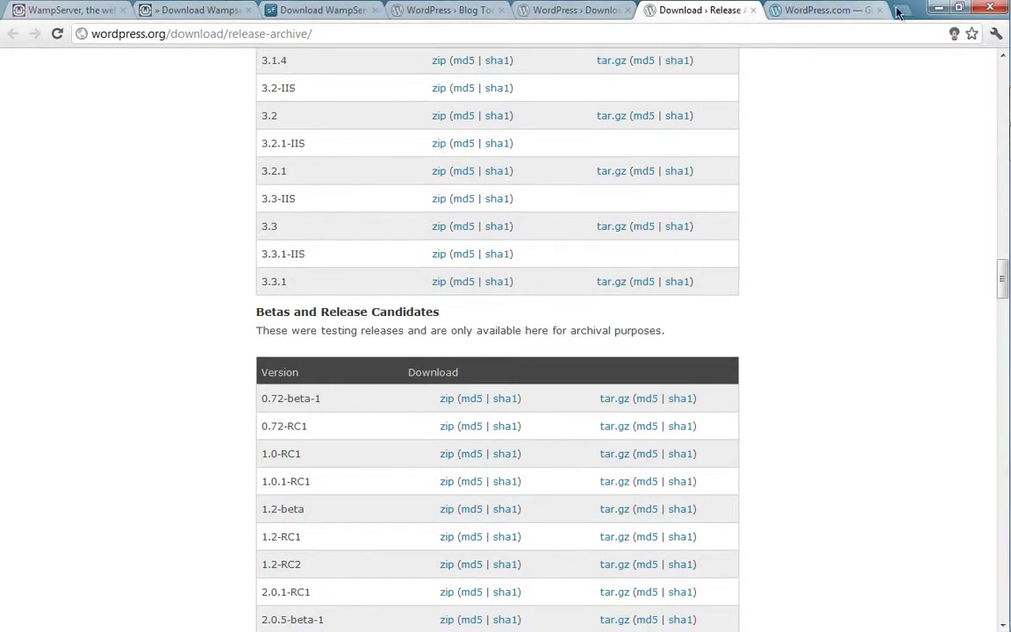
- Run WampServer2.2a-x64.exe from the desktop, approving the unverified-publisher and User Account Control prompts
{"action": "left_click", "coordinate": [937, 9]}
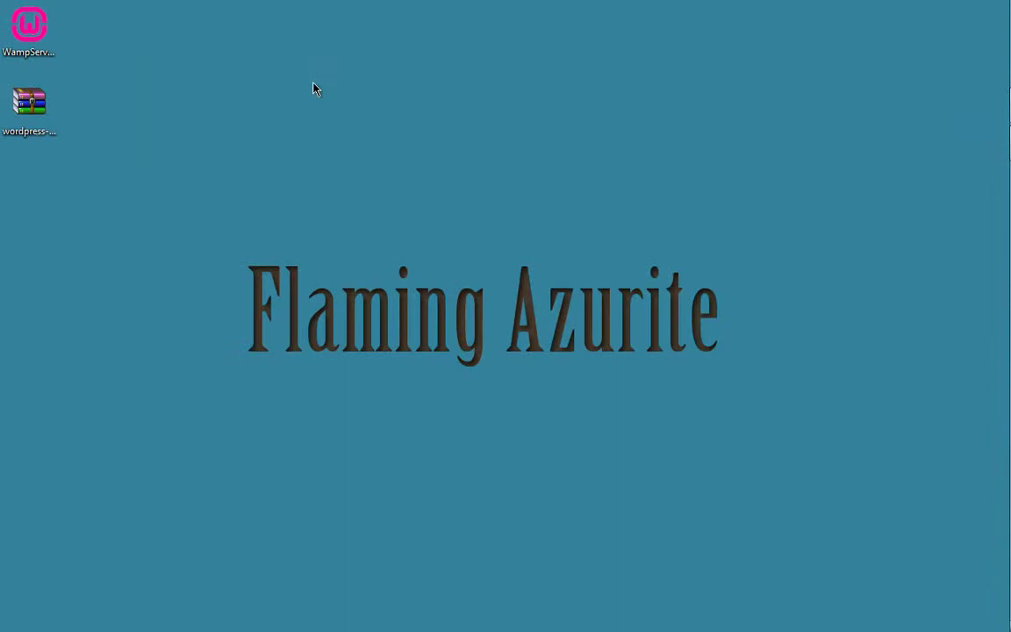
{"action": "left_click", "coordinate": [46, 53]}
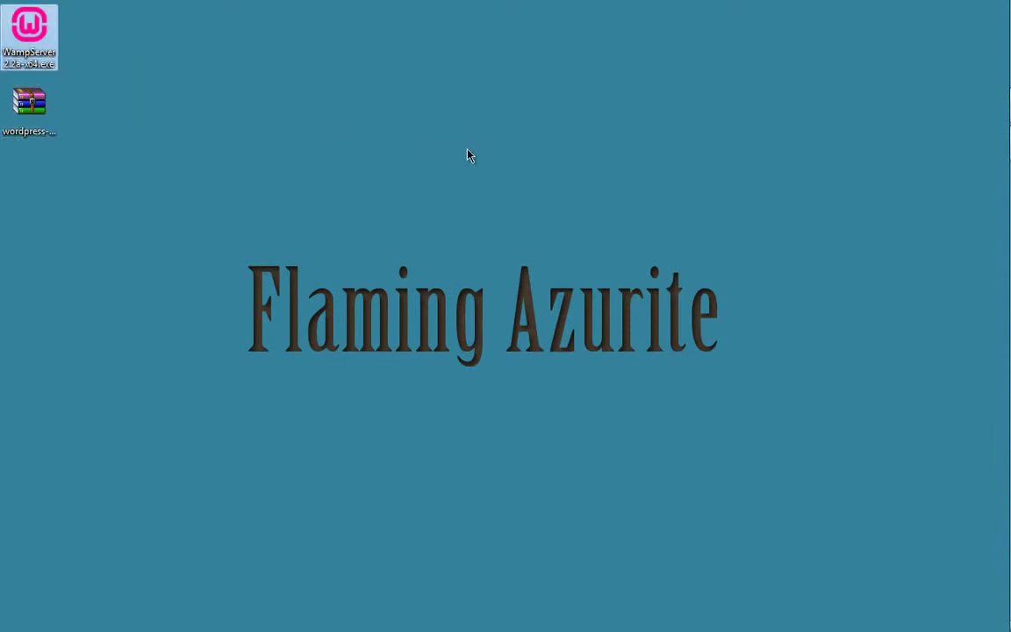
{"action": "left_click", "coordinate": [751, 226]}
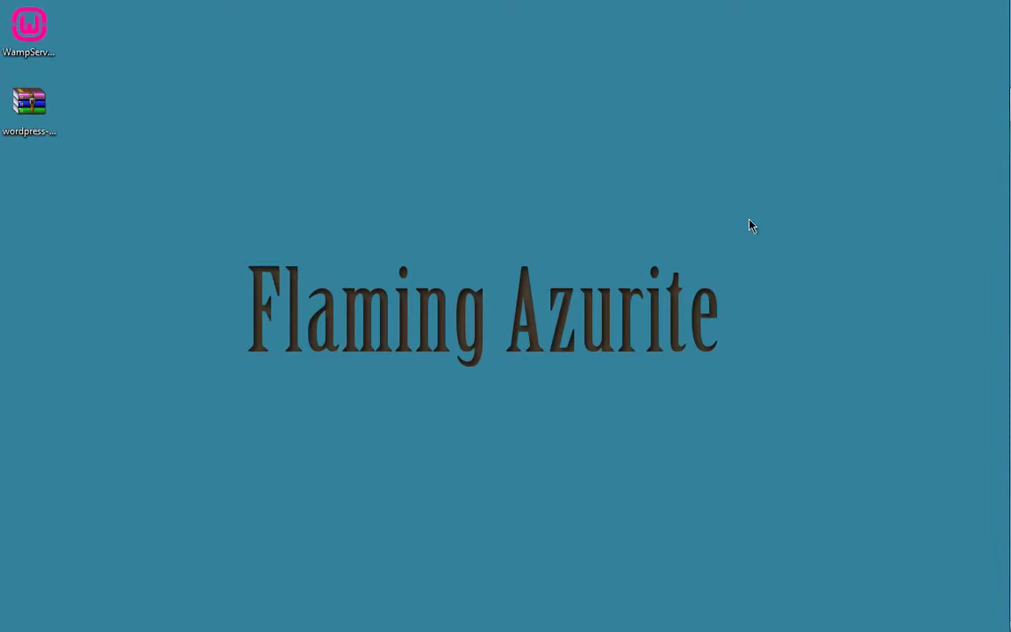
{"action": "double_click", "coordinate": [31, 46]}
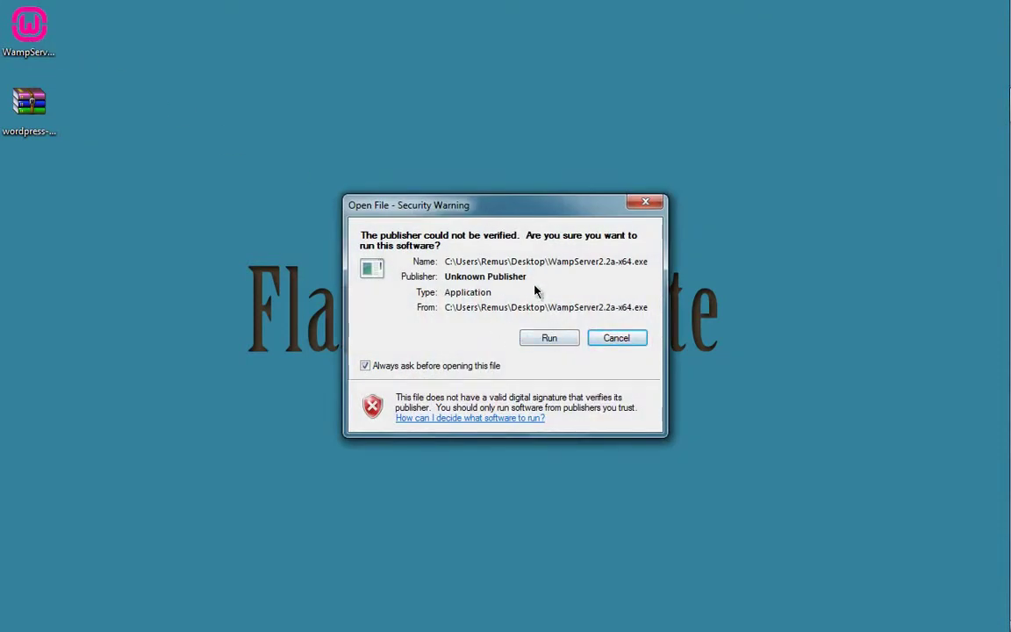
{"action": "left_click", "coordinate": [548, 339]}
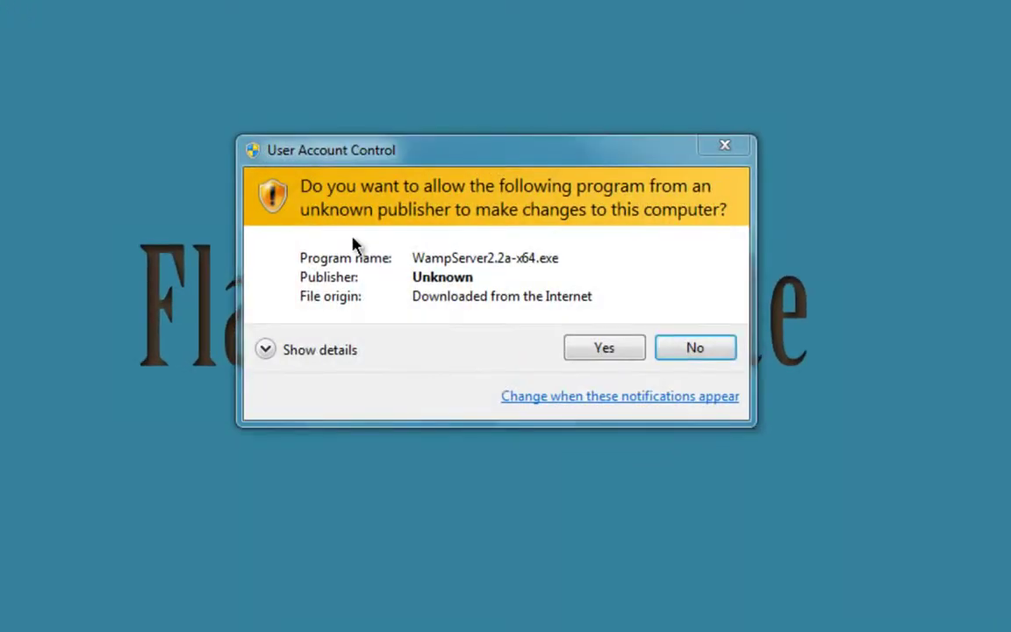
{"action": "left_click", "coordinate": [597, 351]}
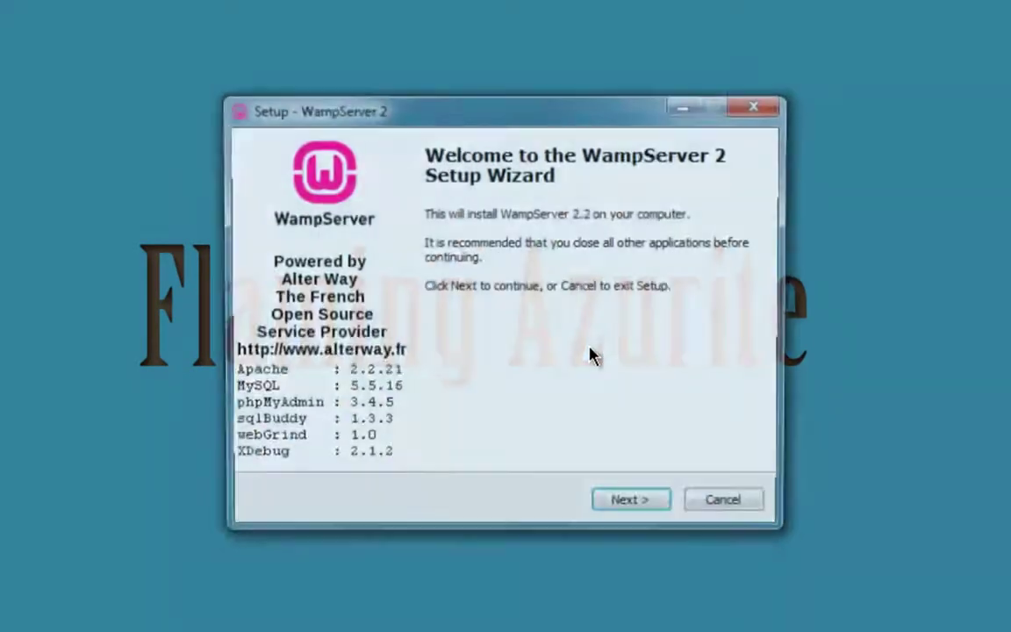
- Accept the licence agreement and keep c:\wamp as the install folder
{"action": "left_click", "coordinate": [626, 514]}
{"action": "left_click", "coordinate": [362, 443]}
{"action": "left_click", "coordinate": [634, 507]}
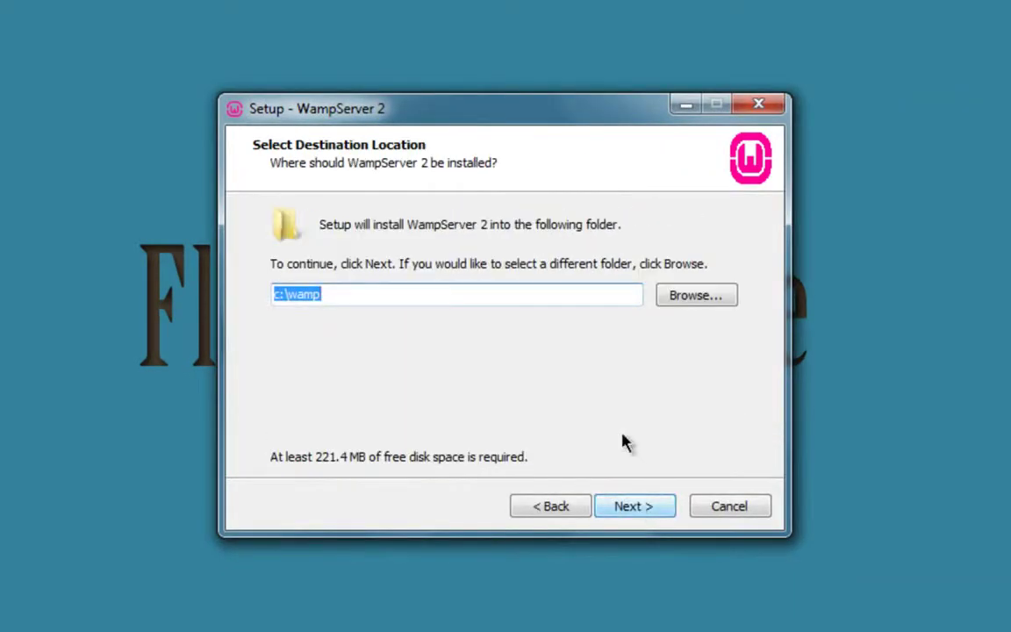
{"action": "left_click", "coordinate": [382, 292]}
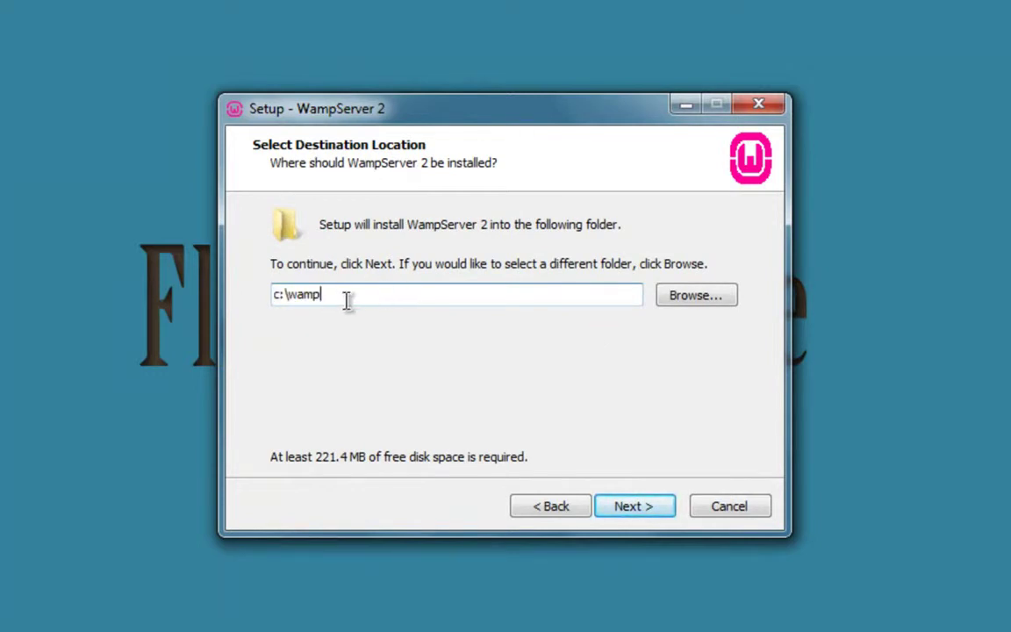
{"action": "left_click_drag", "start_coordinate": [334, 296], "coordinate": [225, 296]}
{"action": "left_click", "coordinate": [359, 294]}
{"action": "left_click", "coordinate": [639, 508]}
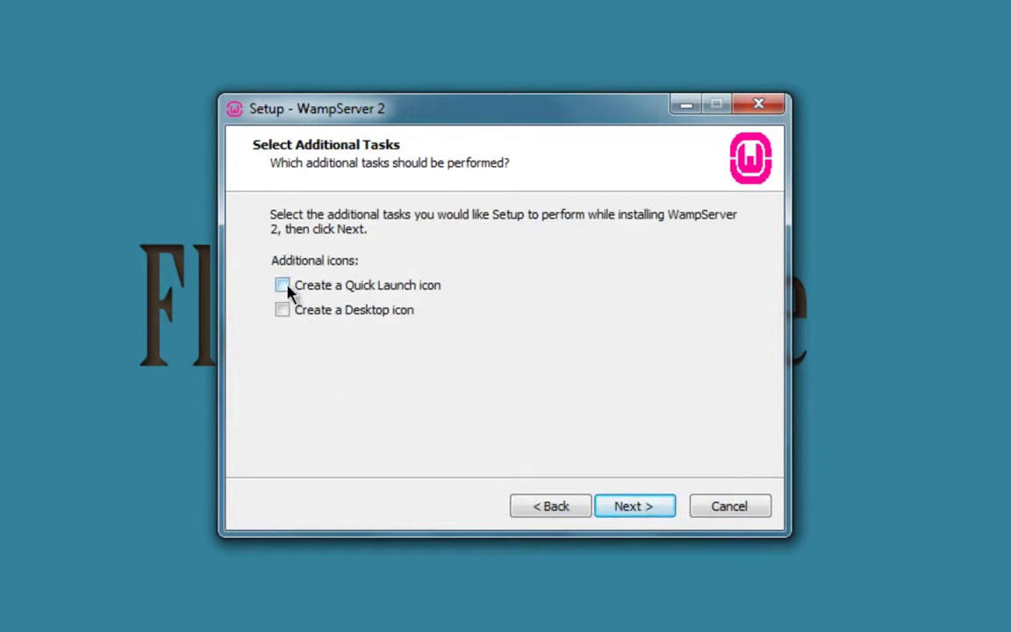
- Skip the extra desktop and quick-launch icons and start the installation
{"action": "left_click", "coordinate": [662, 511]}
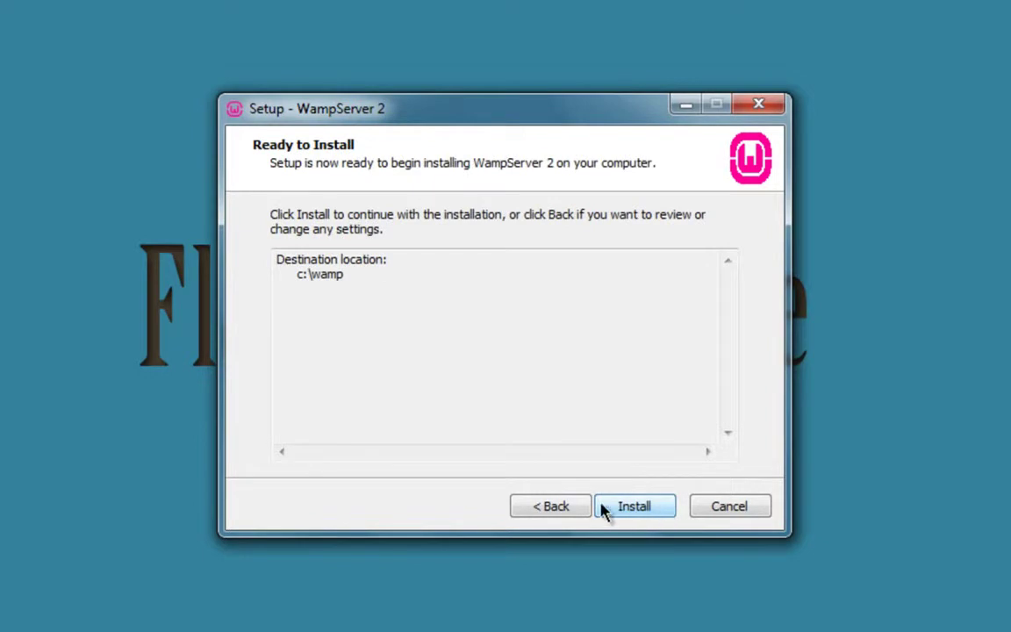
{"action": "left_click", "coordinate": [565, 510]}
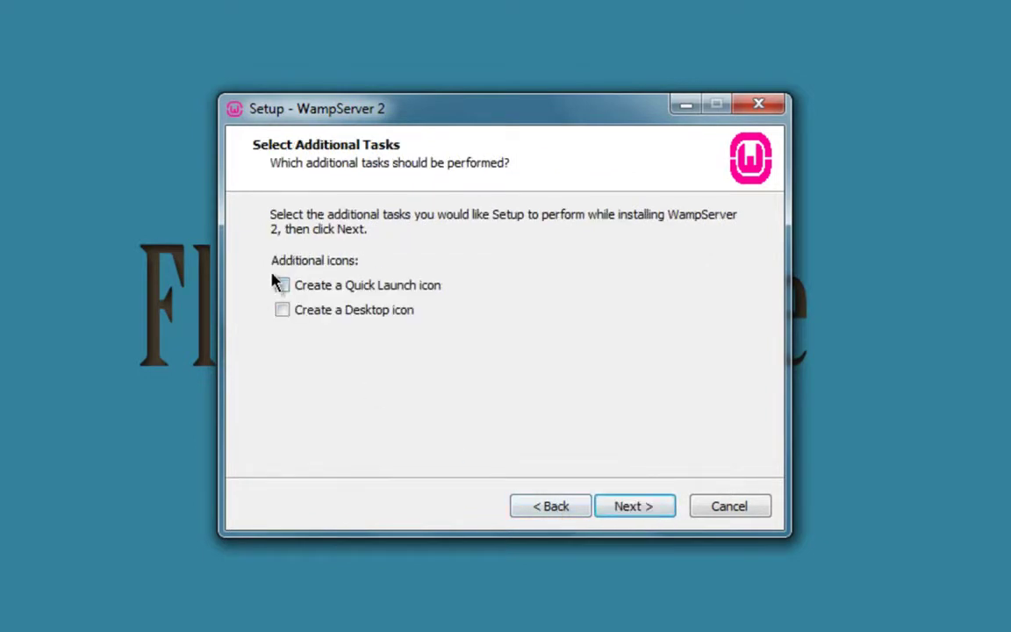
{"action": "left_click", "coordinate": [649, 504]}
{"action": "left_click", "coordinate": [638, 508]}
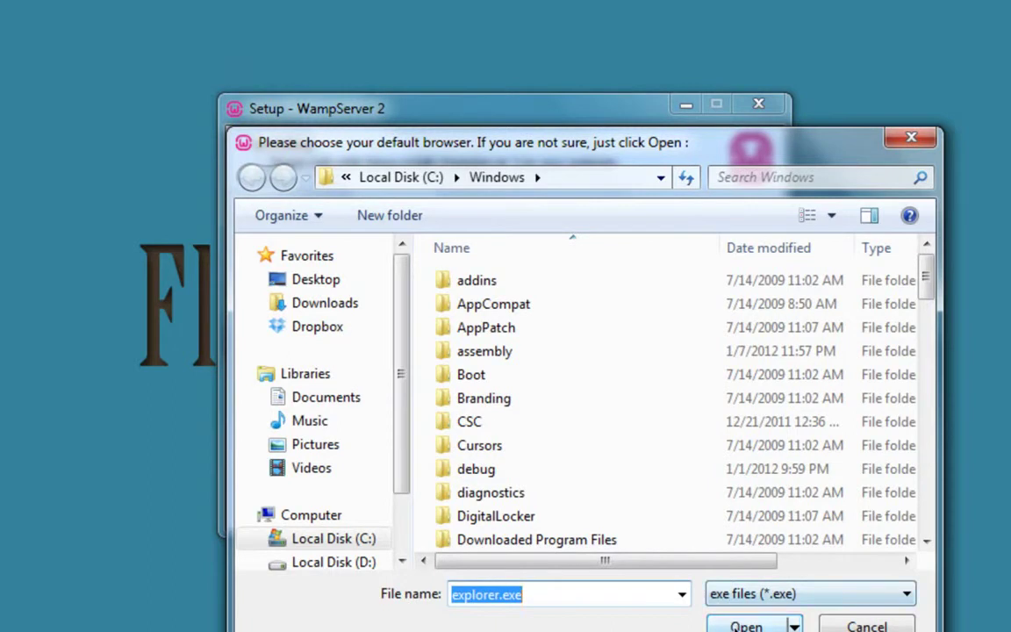
- Keep explorer.exe as browser and localhost as SMTP server, finish, and approve launching WampServer
{"action": "left_click", "coordinate": [745, 625]}
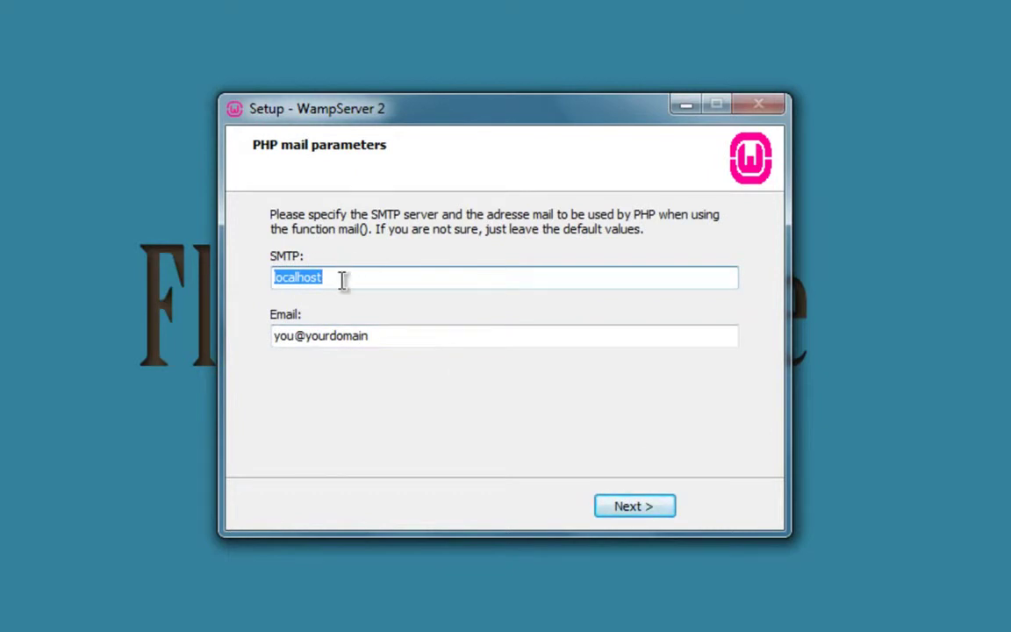
{"action": "left_click", "coordinate": [343, 280]}
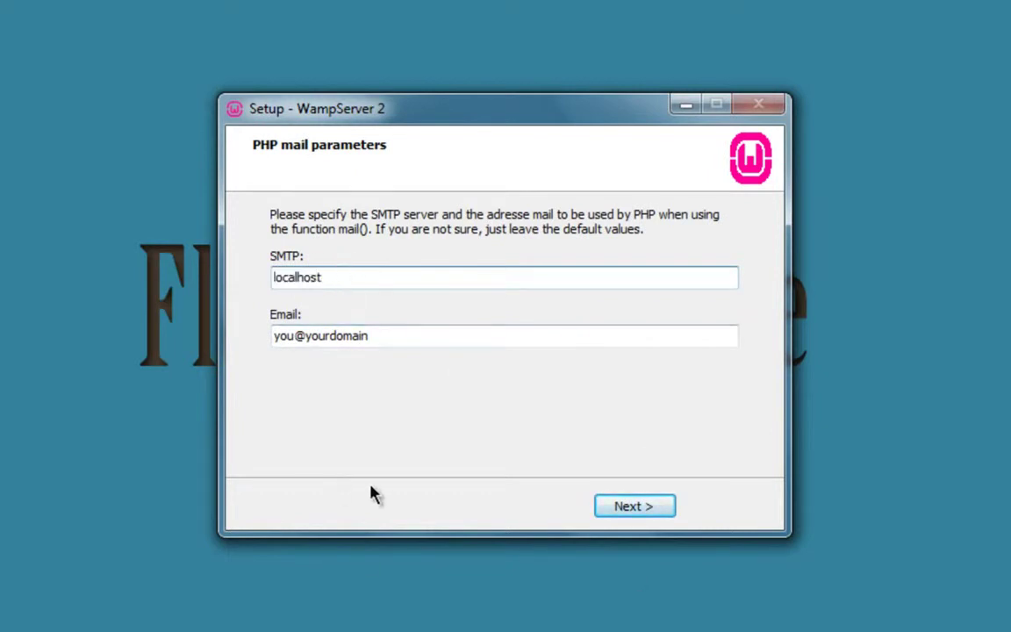
{"action": "left_click", "coordinate": [615, 508]}
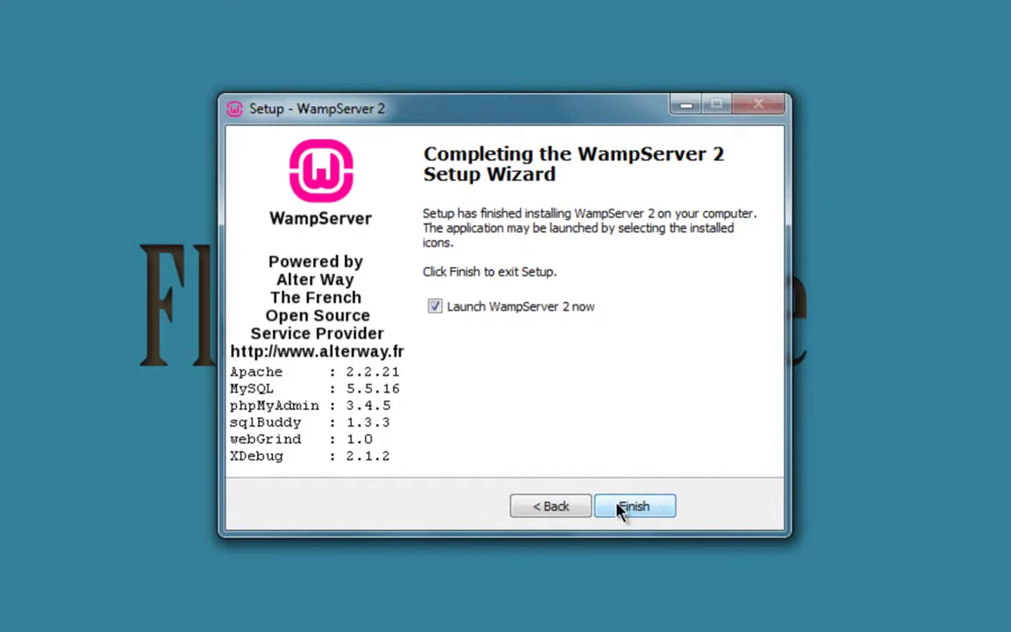
{"action": "left_click", "coordinate": [621, 508]}
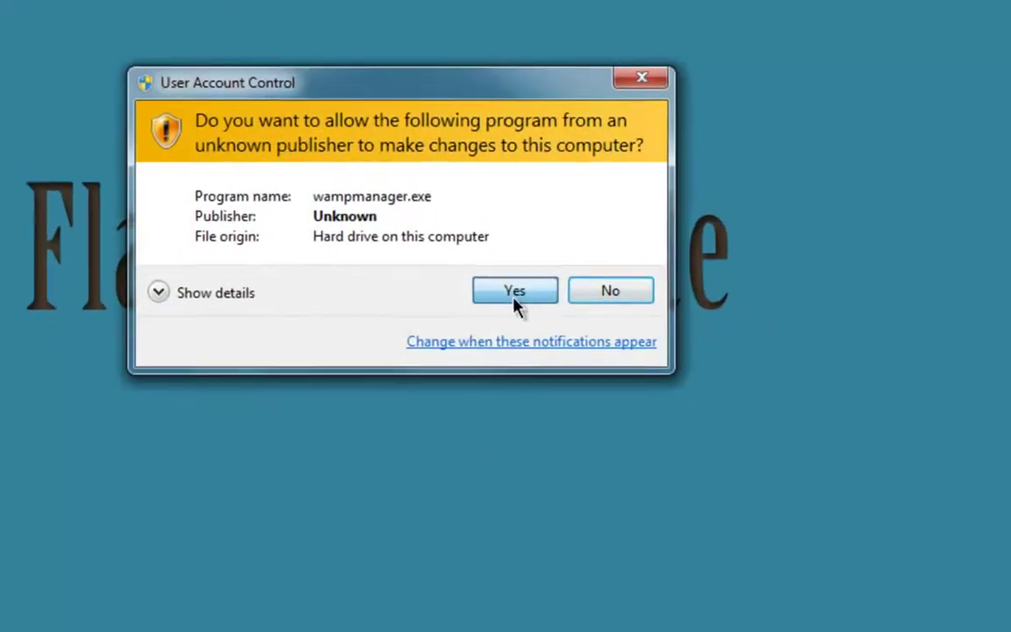
{"action": "left_click", "coordinate": [516, 301]}
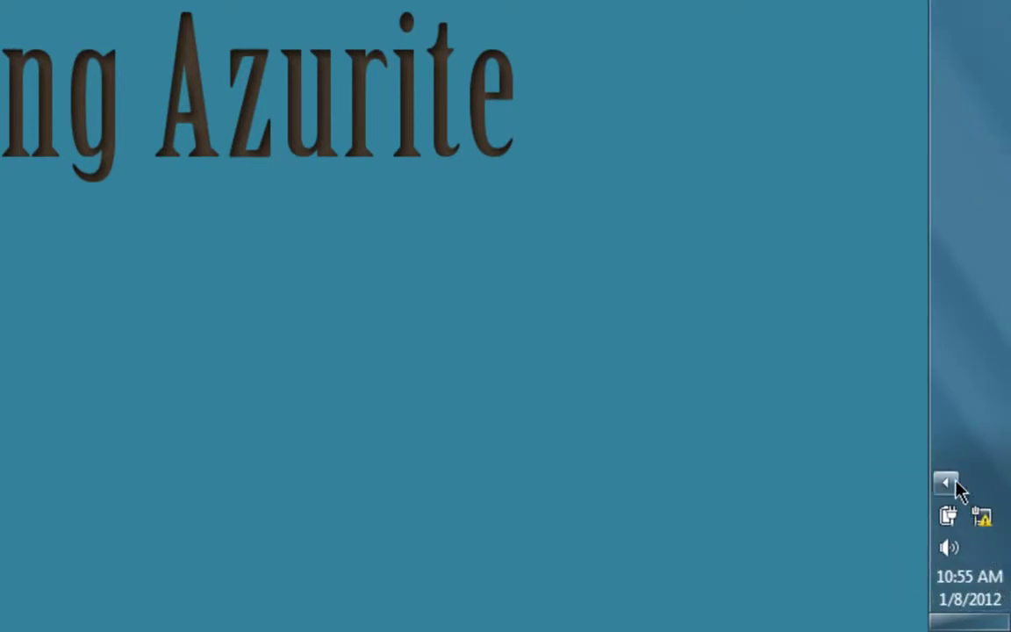
- Move the WampServer icon from the hidden icons into the visible system tray
{"action": "left_click", "coordinate": [953, 484]}
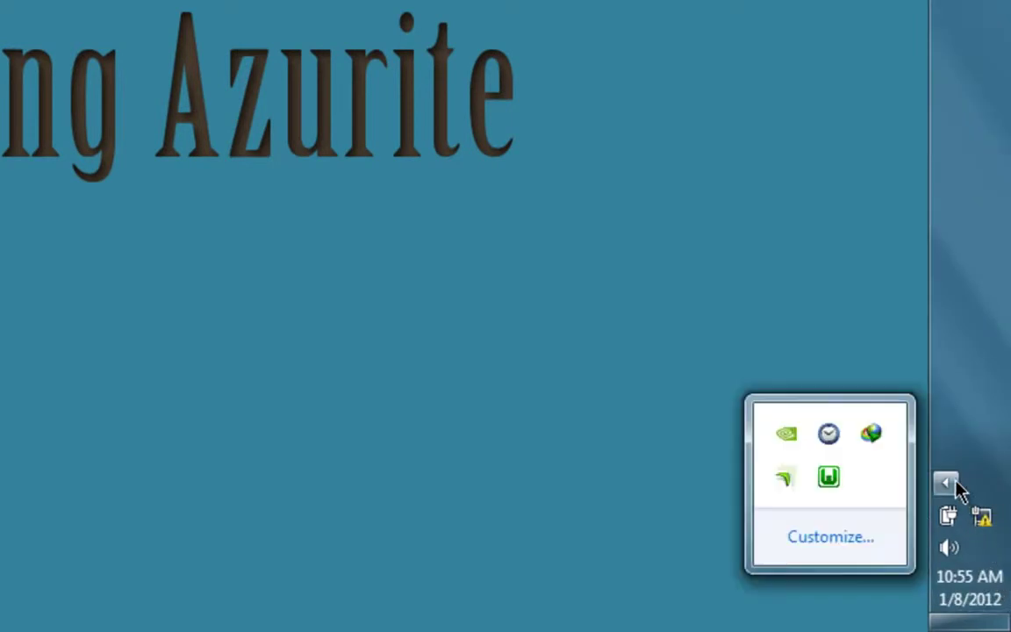
{"action": "left_click", "coordinate": [831, 481]}
{"action": "left_click_drag", "start_coordinate": [830, 481], "coordinate": [971, 481]}
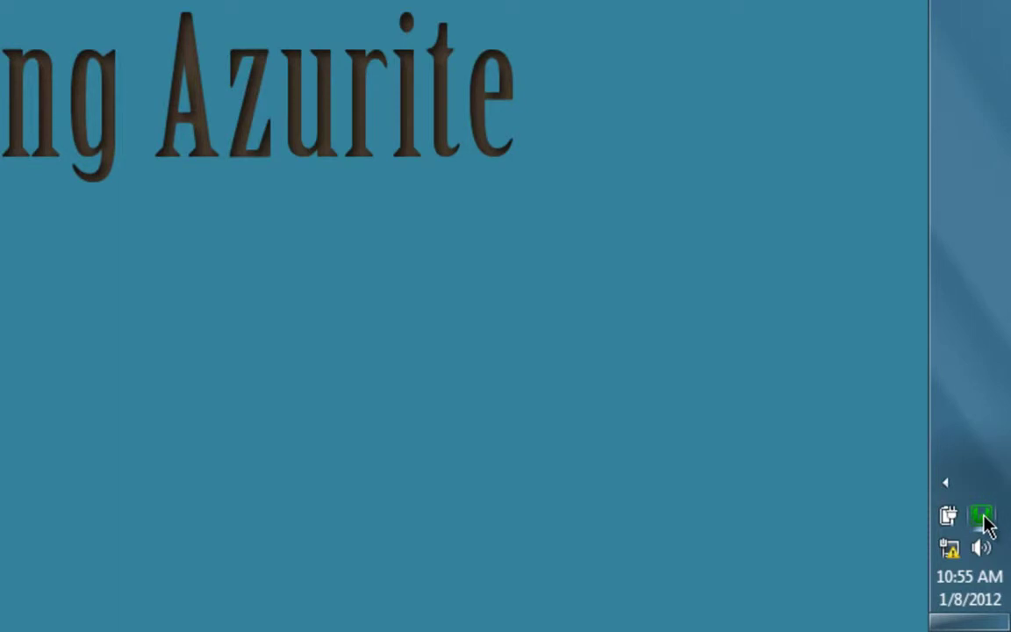
- Put the server online, restart all services, and launch phpMyAdmin from the WAMP menu
{"action": "left_click", "coordinate": [984, 520]}
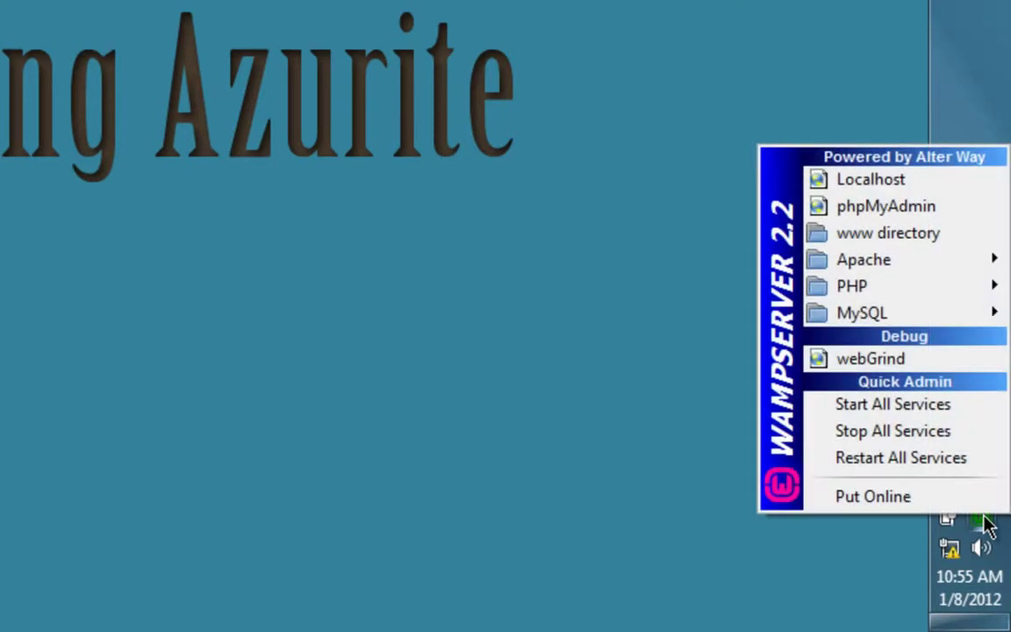
{"action": "left_click", "coordinate": [919, 508]}
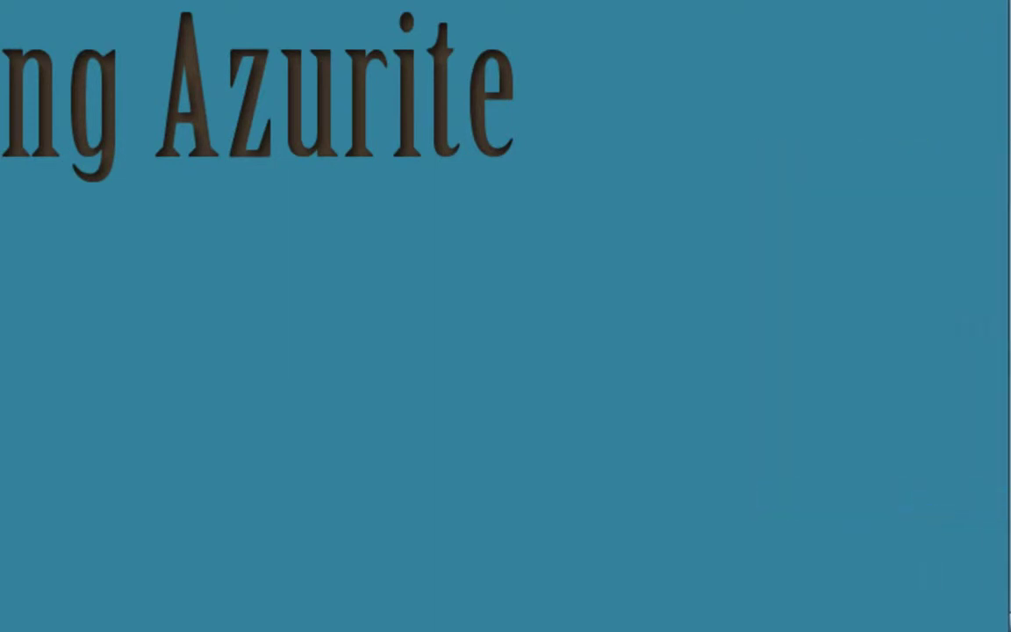
{"action": "mouse_move", "coordinate": [1004, 509]}
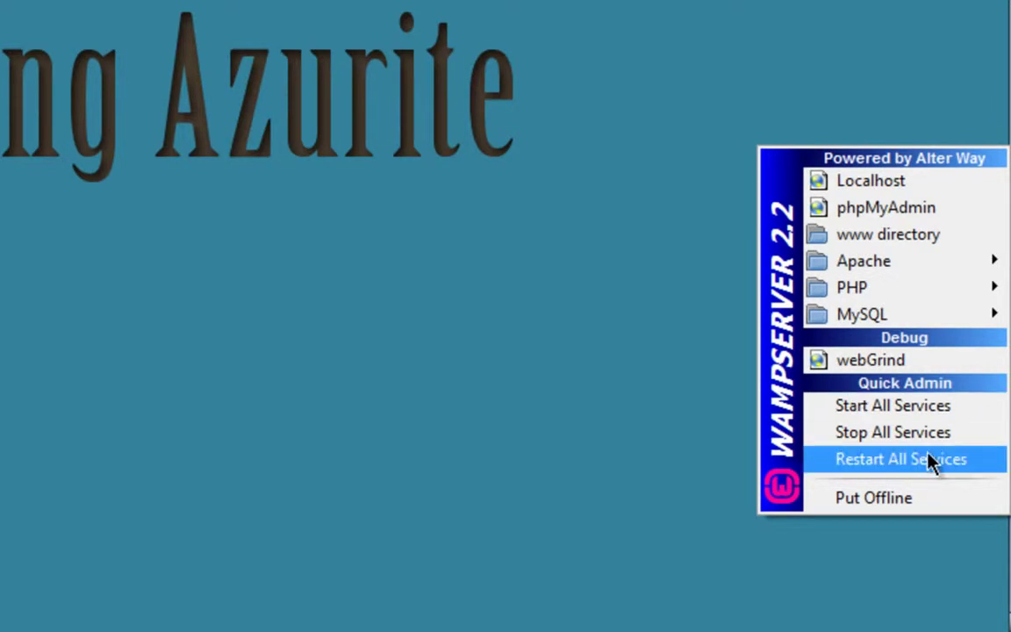
{"action": "left_click", "coordinate": [698, 343]}
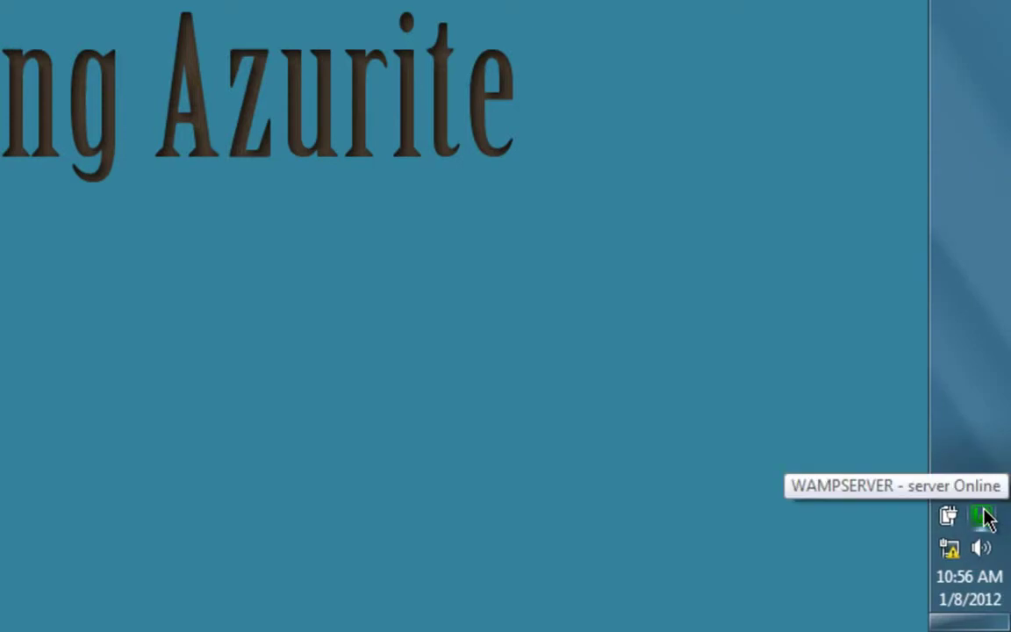
{"action": "left_click", "coordinate": [950, 529]}
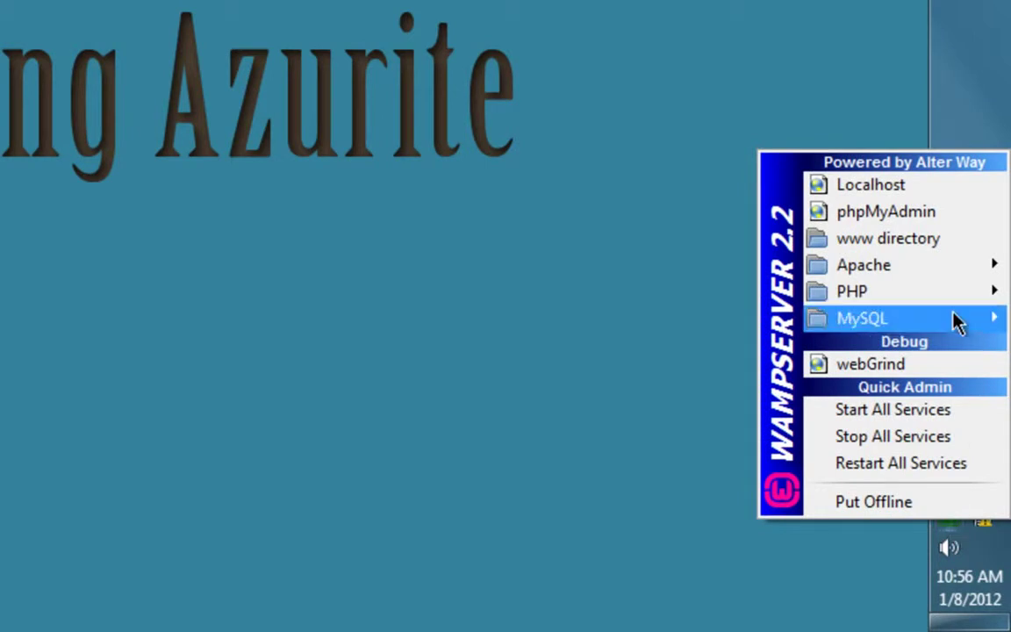
{"action": "left_click", "coordinate": [880, 219]}
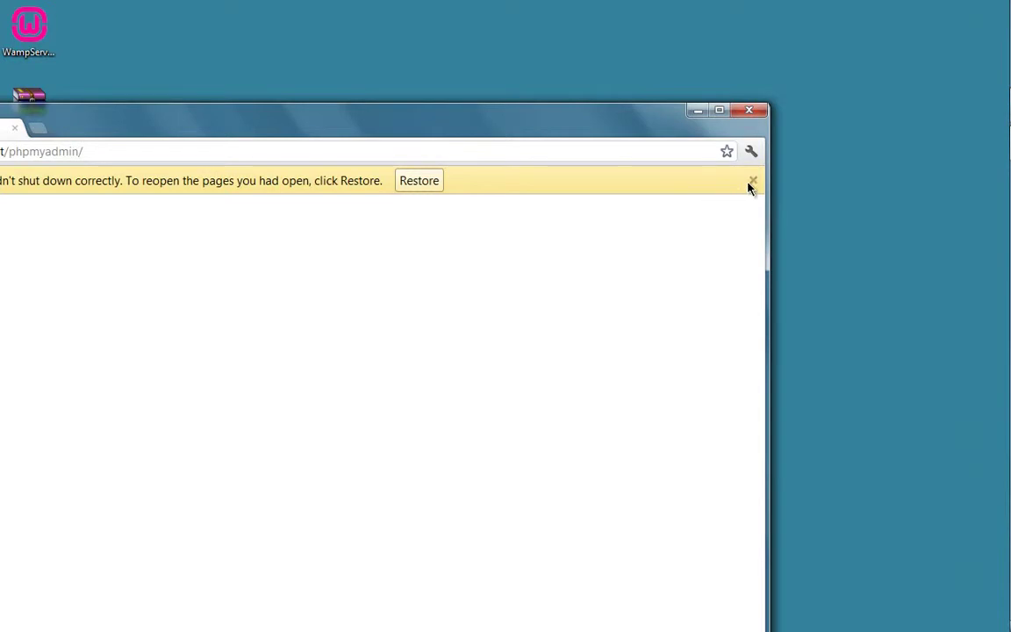
- Dismiss Chrome's restore notice, maximize the window, log in to the proxy, and open phpMyAdmin's Databases list
{"action": "left_click", "coordinate": [753, 182]}
{"action": "left_click", "coordinate": [719, 110]}
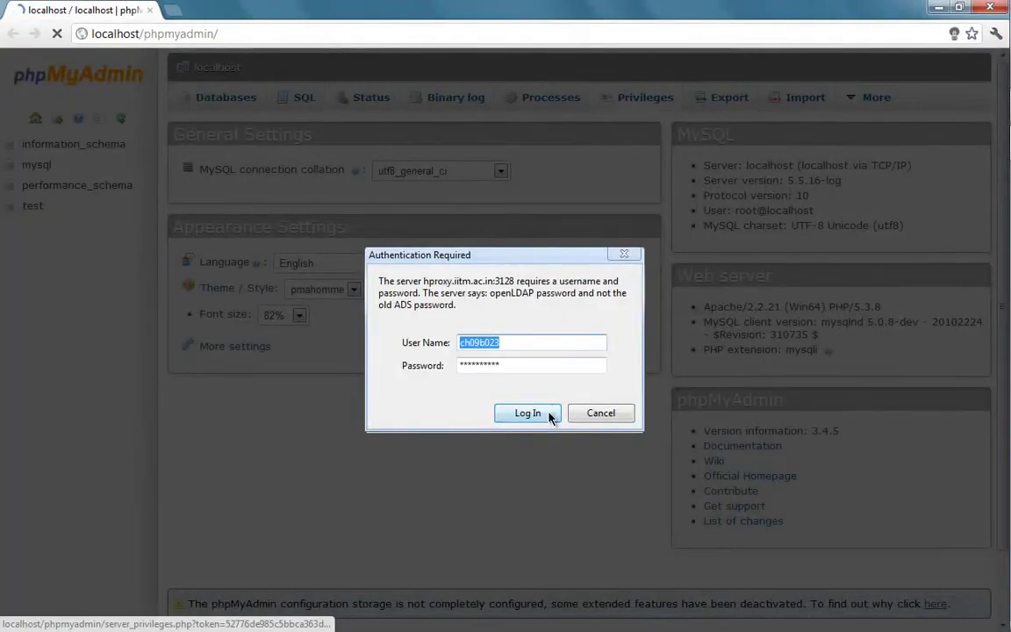
{"action": "left_click", "coordinate": [528, 413]}
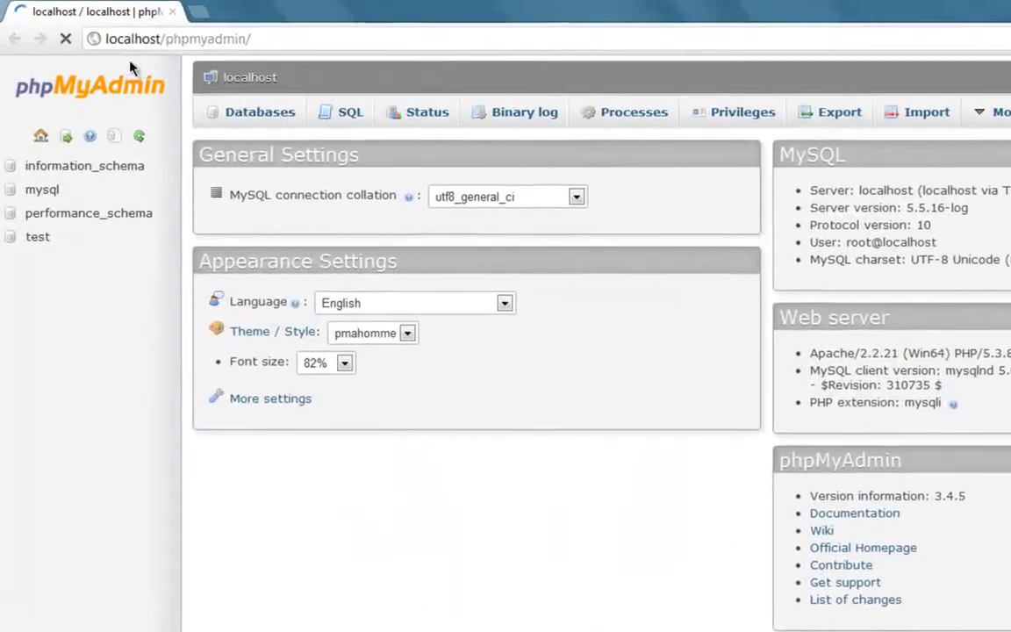
{"action": "left_click", "coordinate": [282, 41]}
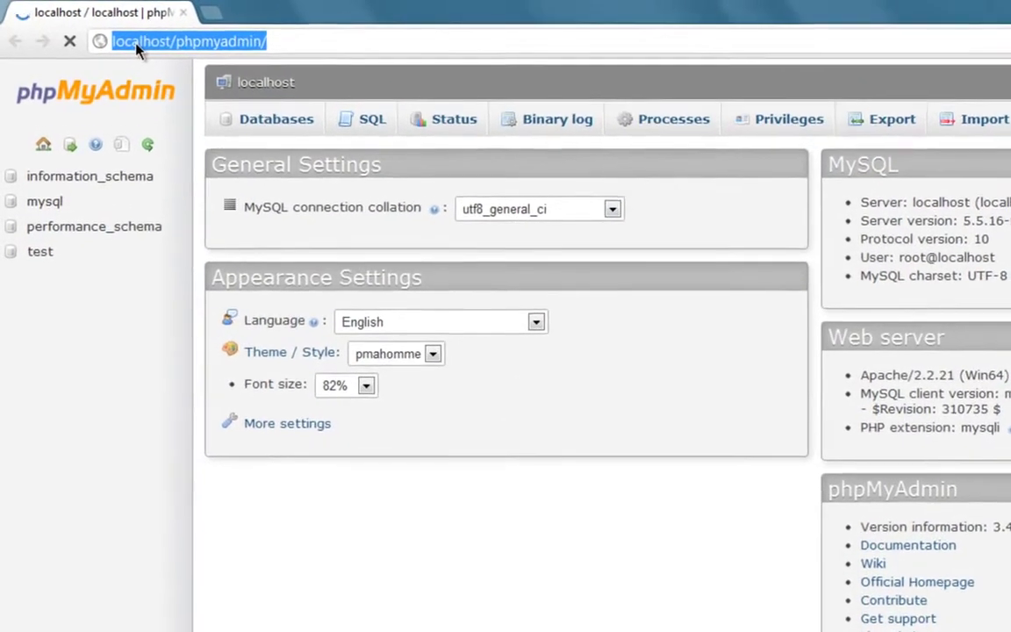
{"action": "left_click", "coordinate": [281, 41]}
{"action": "left_click", "coordinate": [274, 120]}
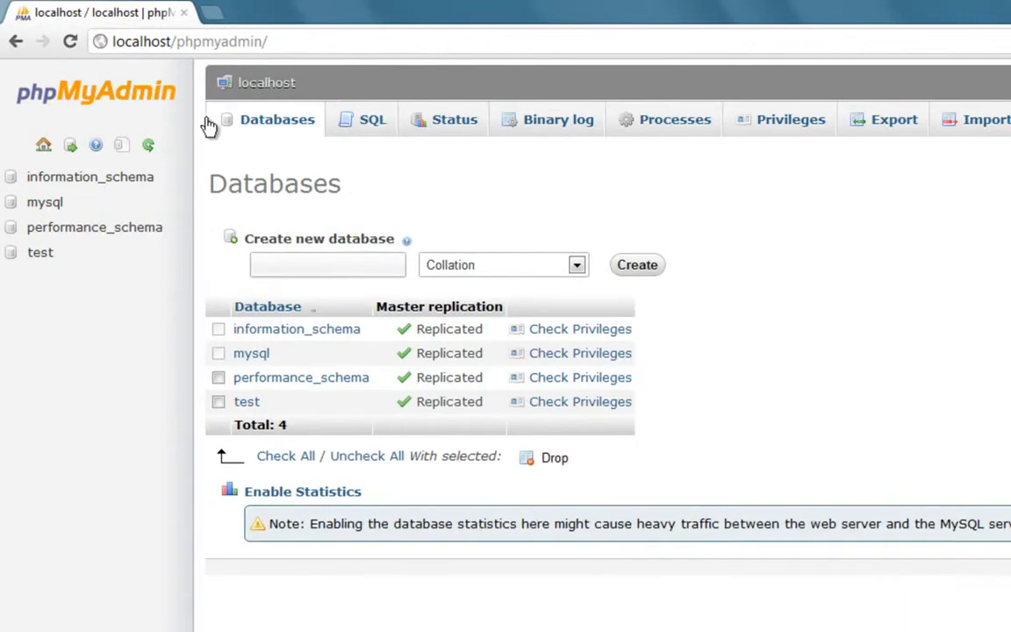
- Create a database named 'themetester' and open its empty structure page
{"action": "left_click", "coordinate": [312, 270]}
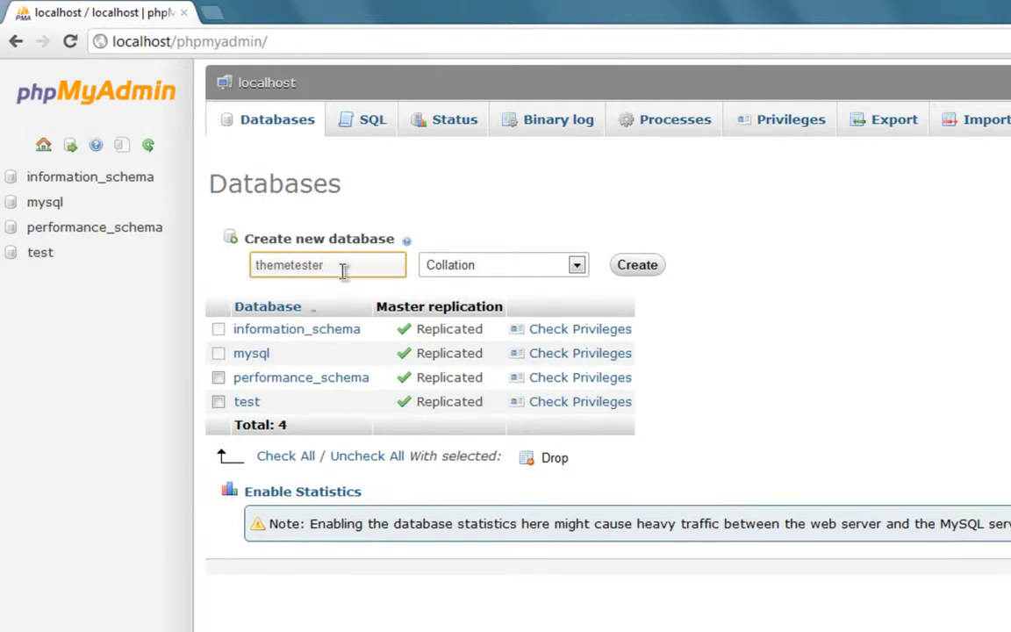
{"action": "left_click", "coordinate": [632, 269]}
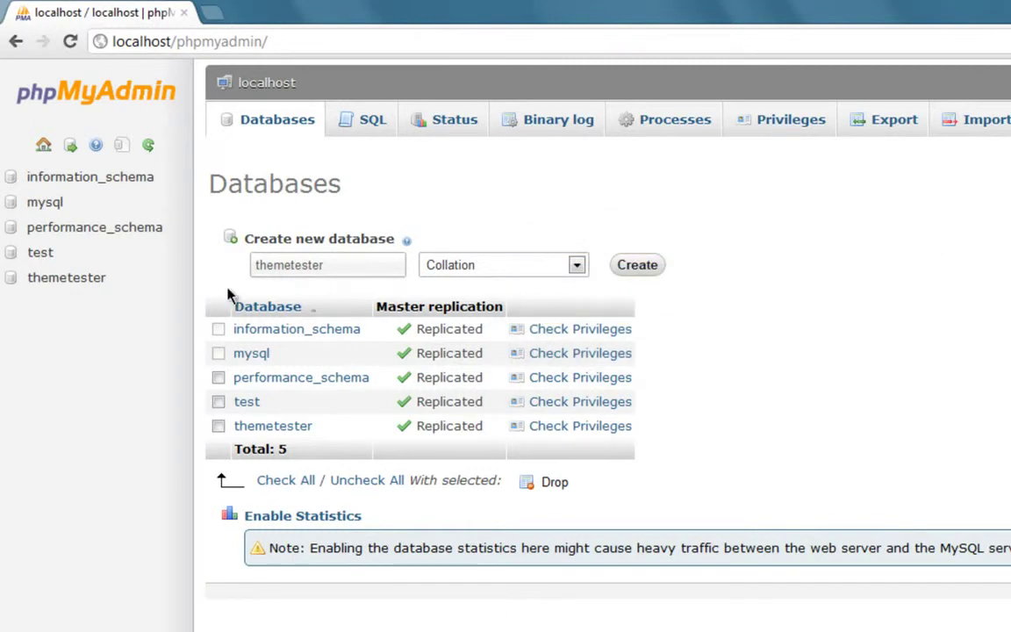
{"action": "left_click", "coordinate": [72, 285]}
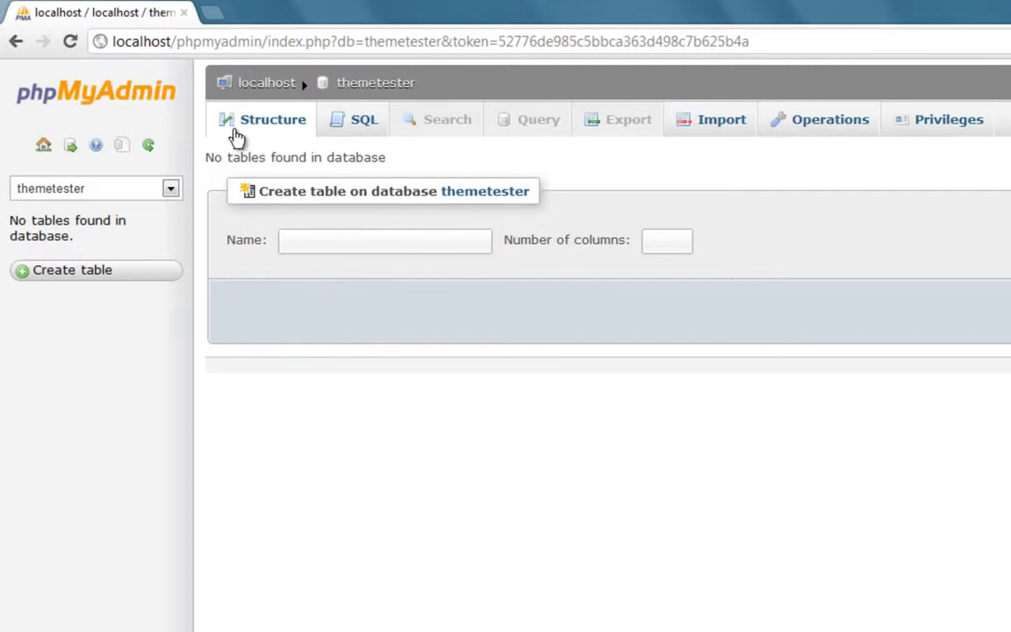
- Confirm root@localhost holds all privileges on themetester, then minimize the browser to the desktop
{"action": "left_click", "coordinate": [903, 130]}
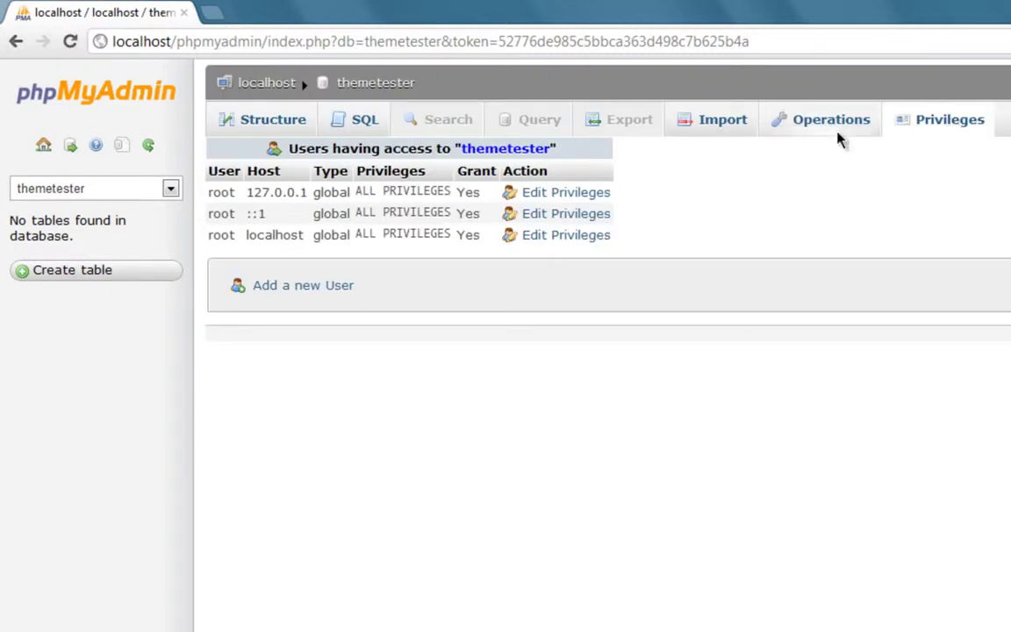
{"action": "left_click", "coordinate": [517, 237]}
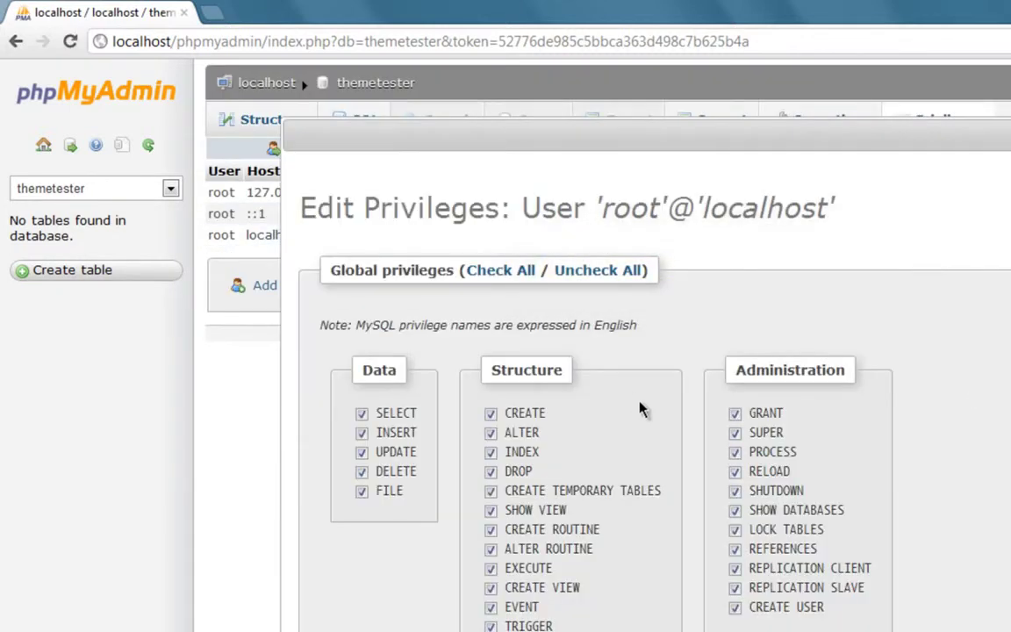
{"action": "scroll", "coordinate": [629, 402], "scroll_direction": "down", "scroll_amount": 10}
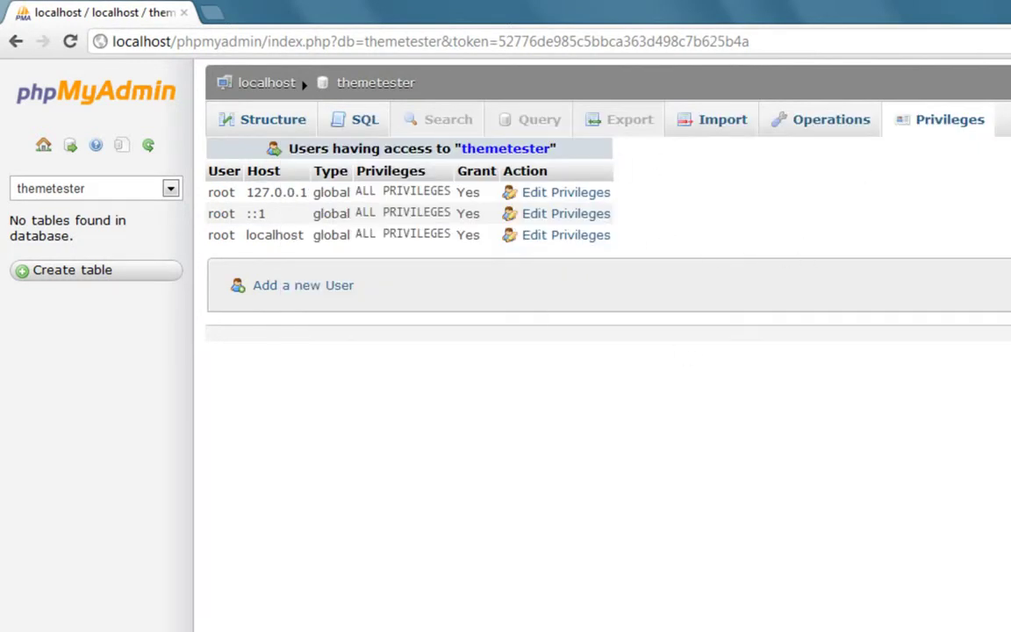
{"action": "key", "text": "super+d"}
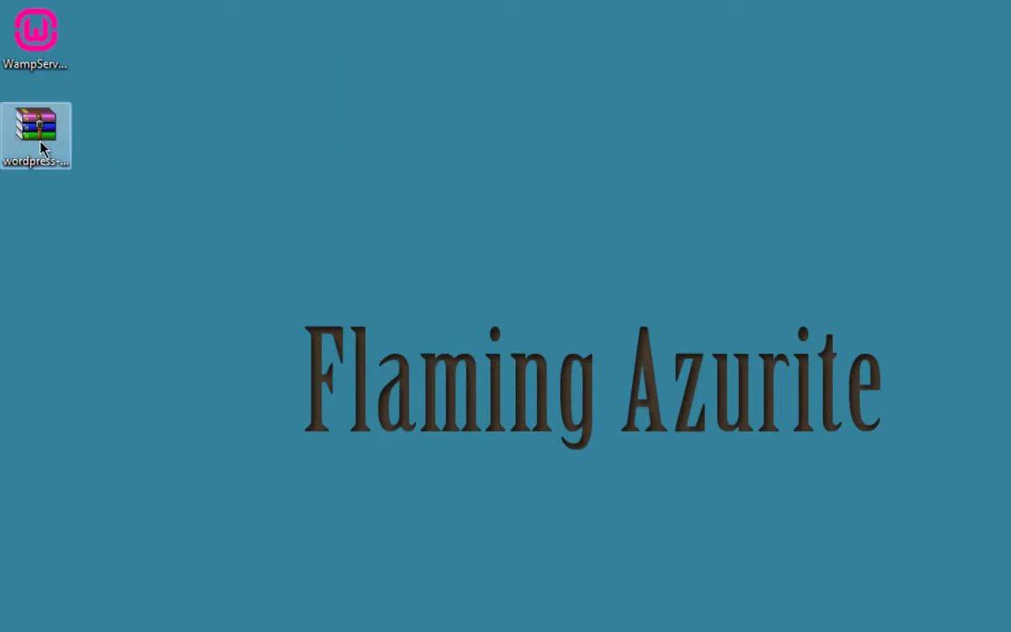
- Extract the wordpress folder from the WordPress archive onto the desktop and close WinRAR
{"action": "double_click", "coordinate": [30, 151]}
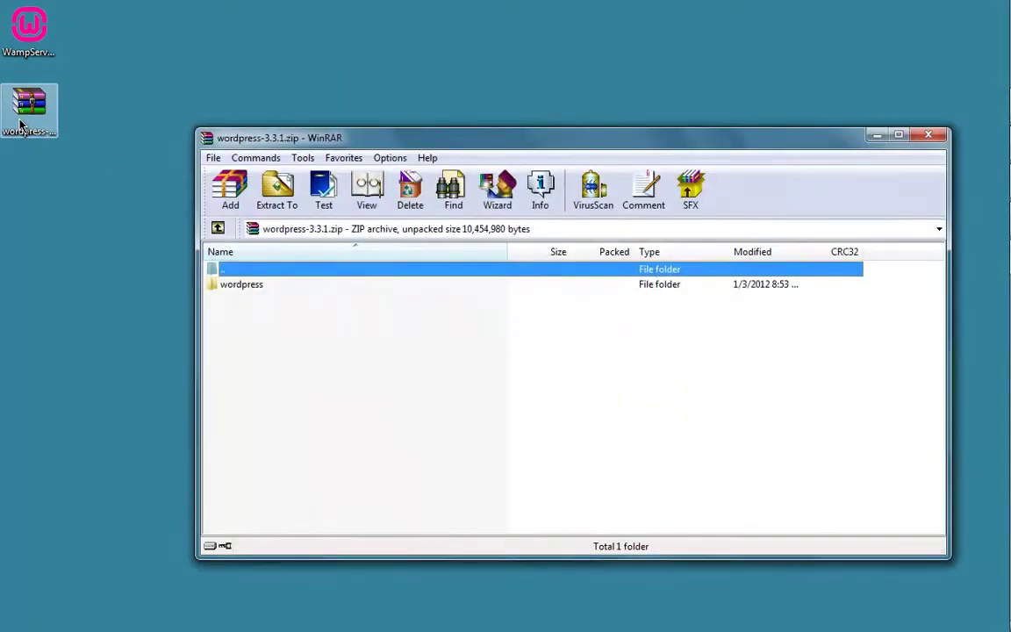
{"action": "left_click", "coordinate": [241, 284]}
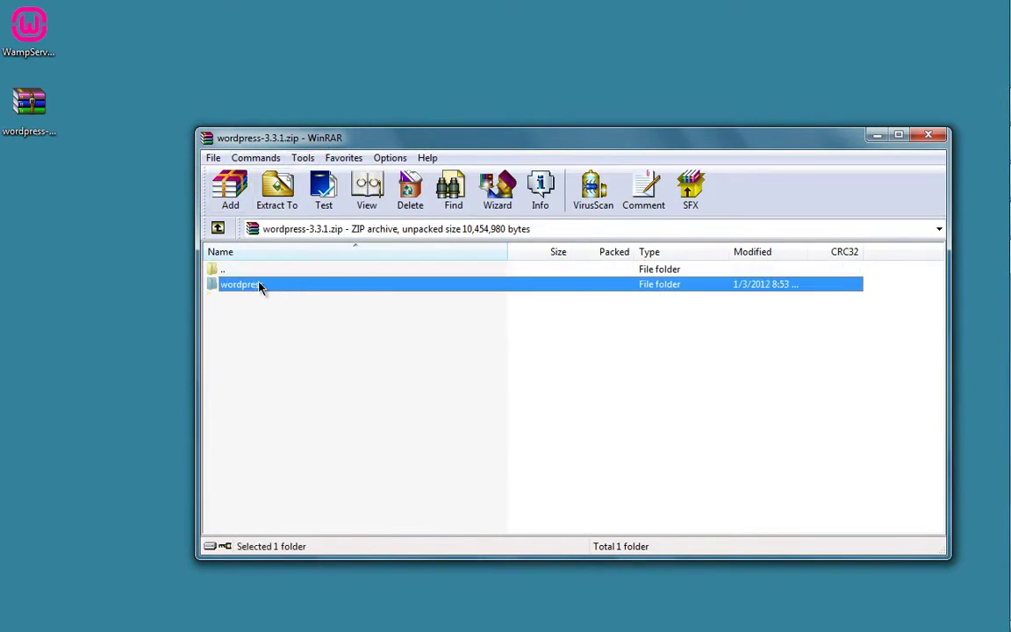
{"action": "left_click_drag", "start_coordinate": [127, 303], "coordinate": [128, 303]}
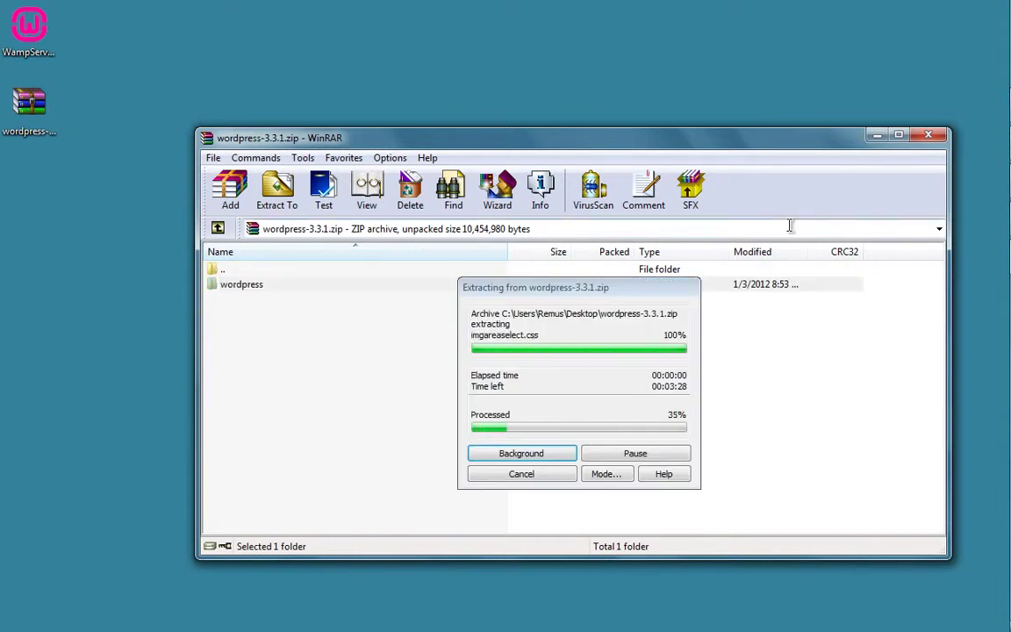
{"action": "left_click", "coordinate": [927, 137]}
- Rename the desktop wordpress folder to ThemeTester1 and open it
{"action": "right_click", "coordinate": [163, 290]}
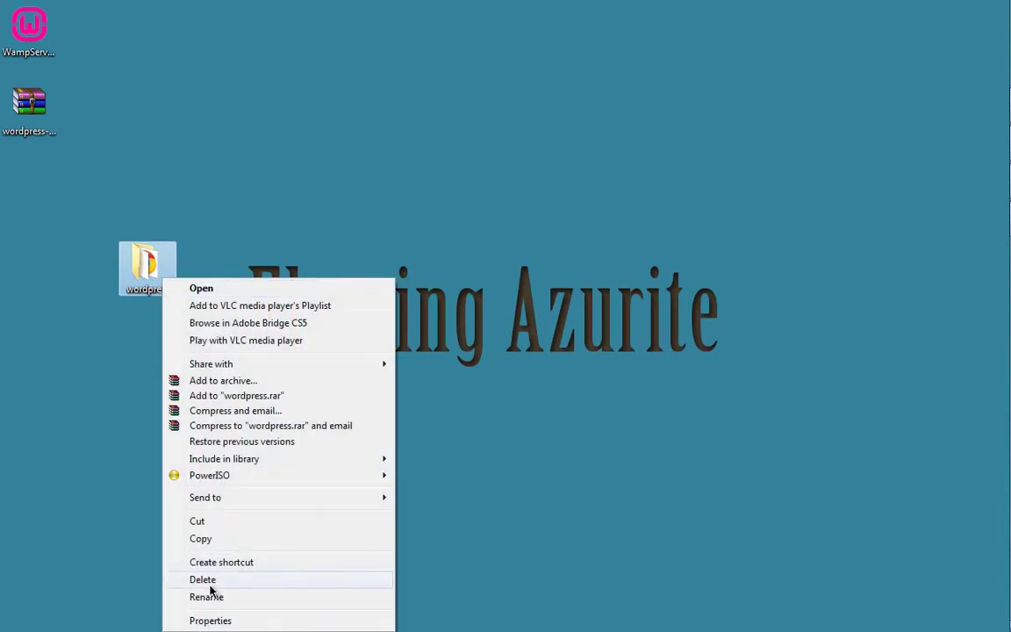
{"action": "left_click", "coordinate": [208, 598]}
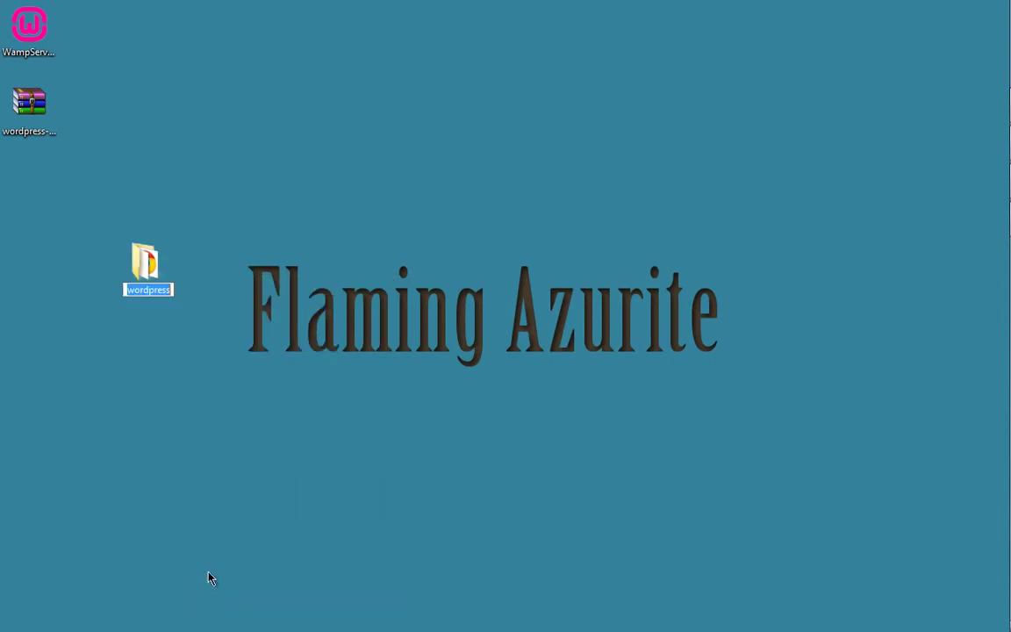
{"action": "type", "text": "ThemeTester 1"}
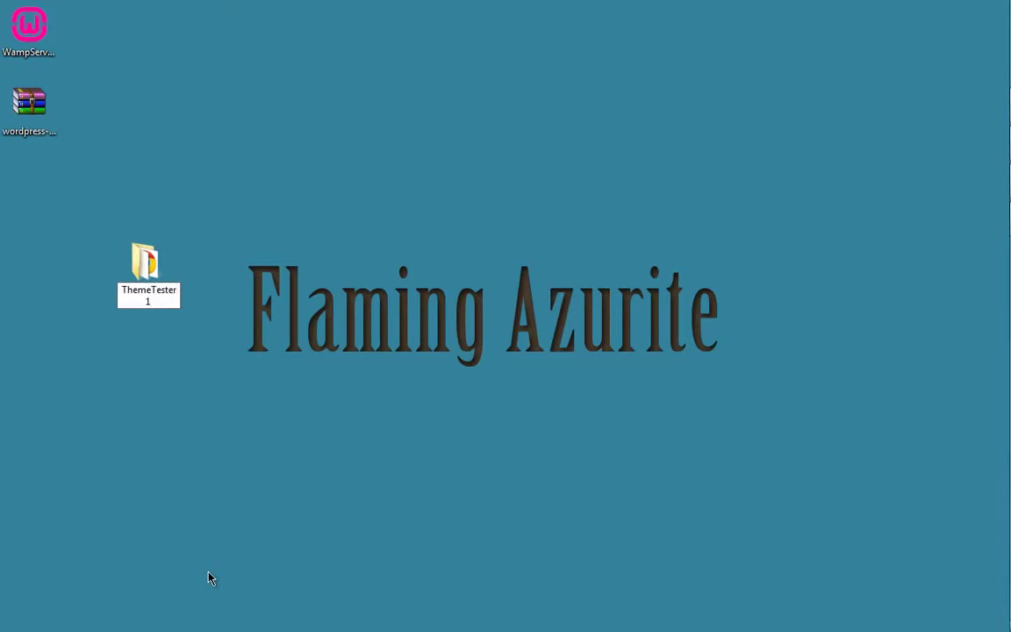
{"action": "key", "text": "Return"}
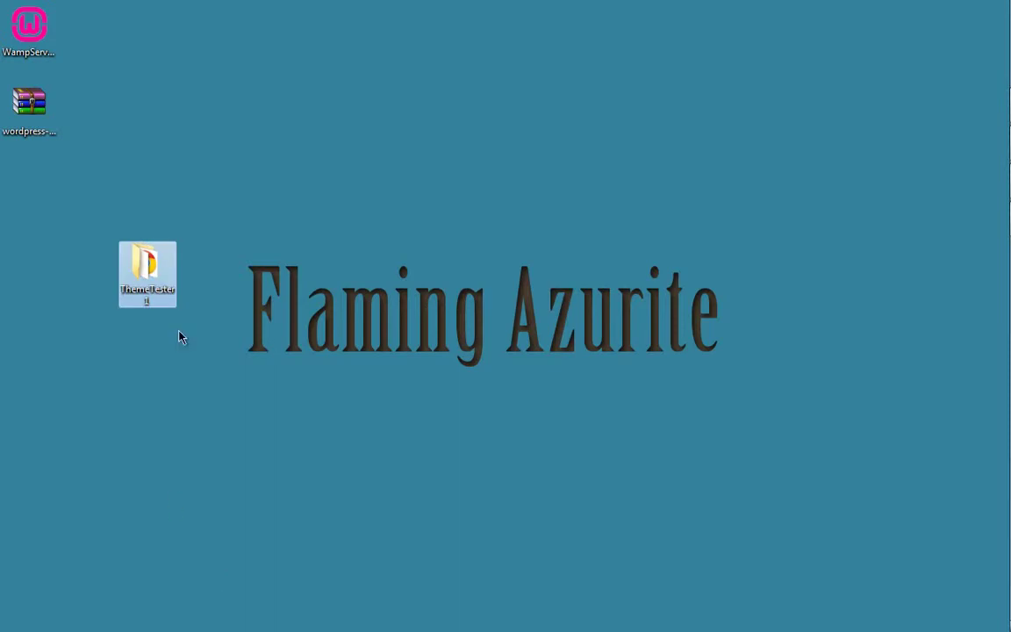
{"action": "double_click", "coordinate": [132, 270]}
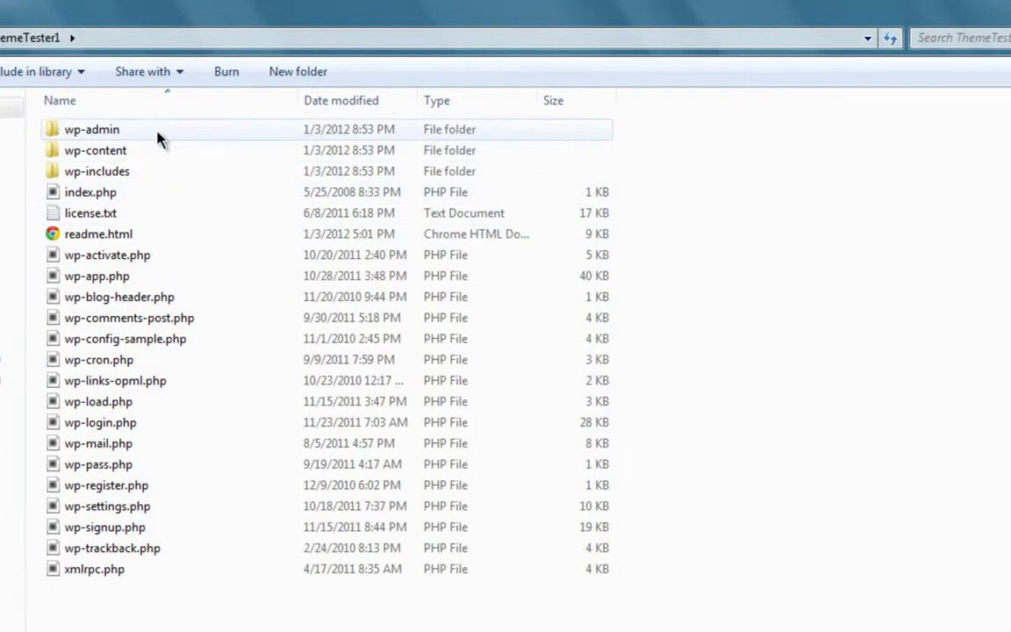
- Look inside wp-admin, then return to ThemeTester1 and select wp-config-sample.php
{"action": "double_click", "coordinate": [109, 132]}
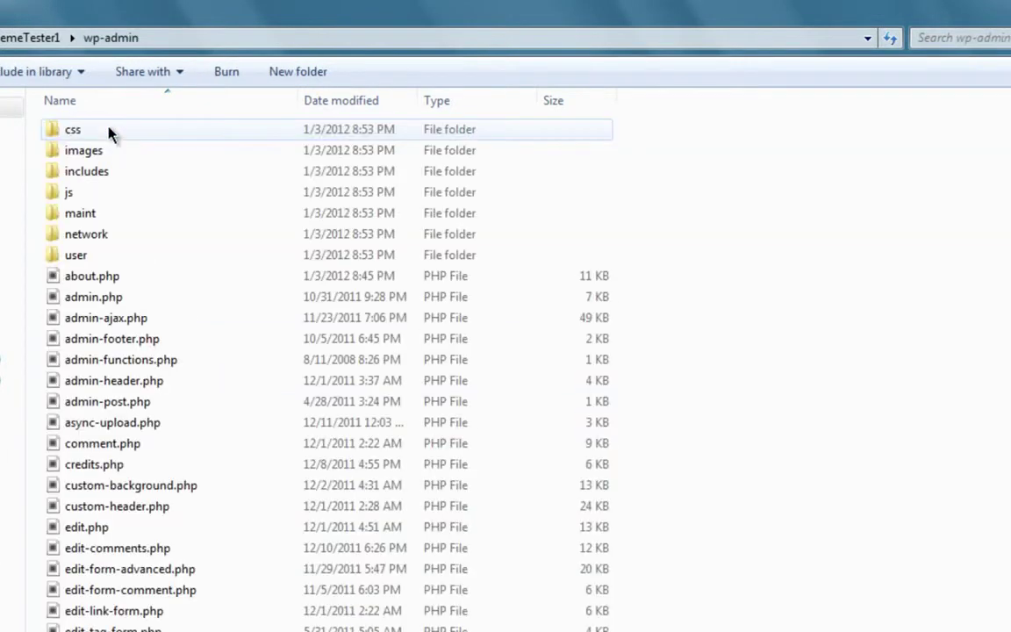
{"action": "key", "text": "BackSpace"}
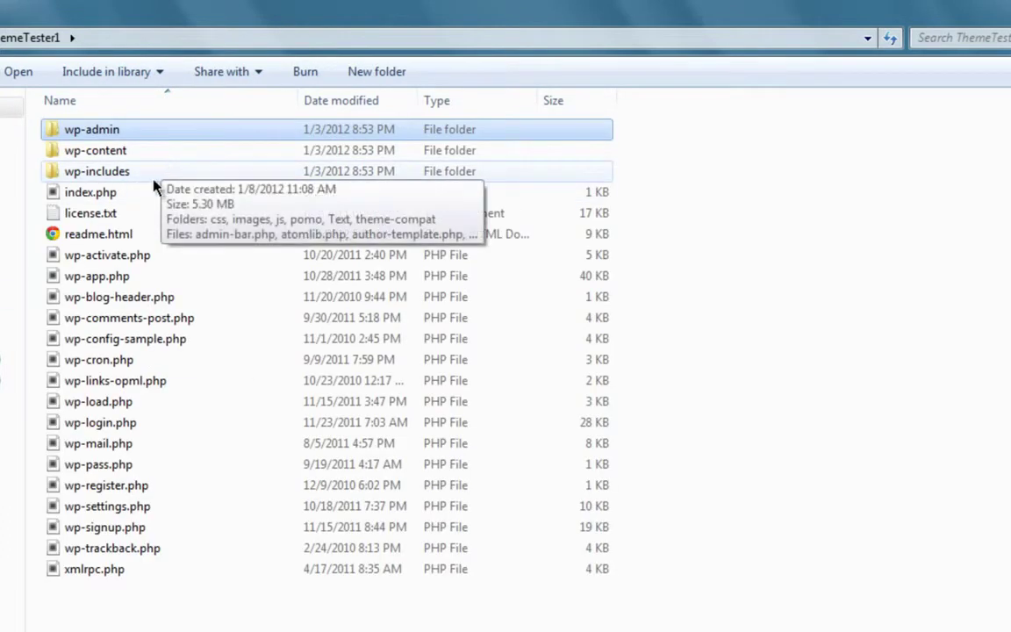
{"action": "left_click", "coordinate": [133, 342]}
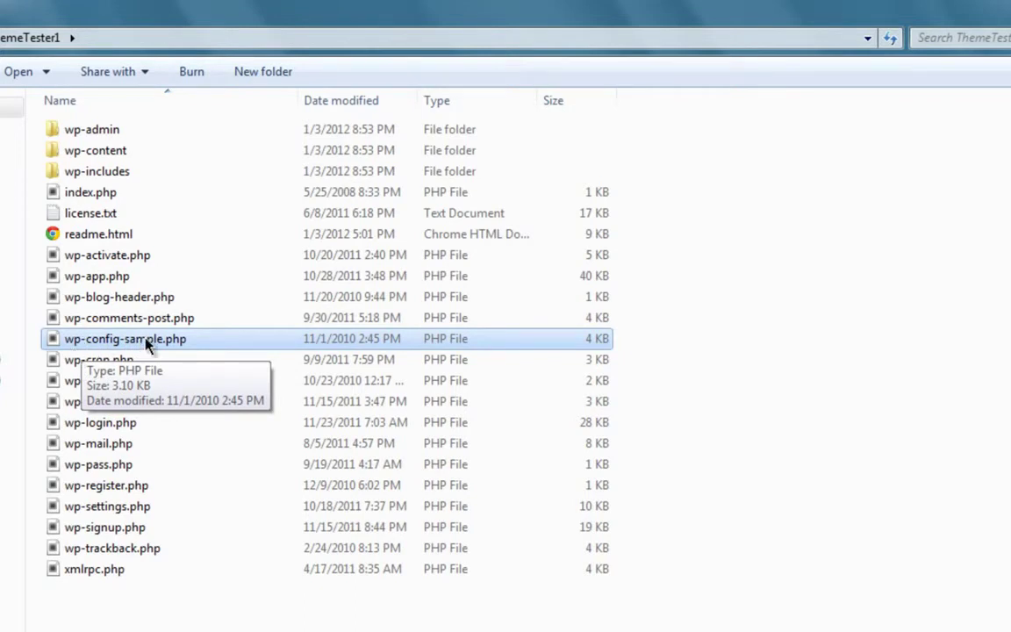
- Rename wp-config-sample.php to wp-config.php by deleting '-sample' from its name
{"action": "right_click", "coordinate": [148, 341]}
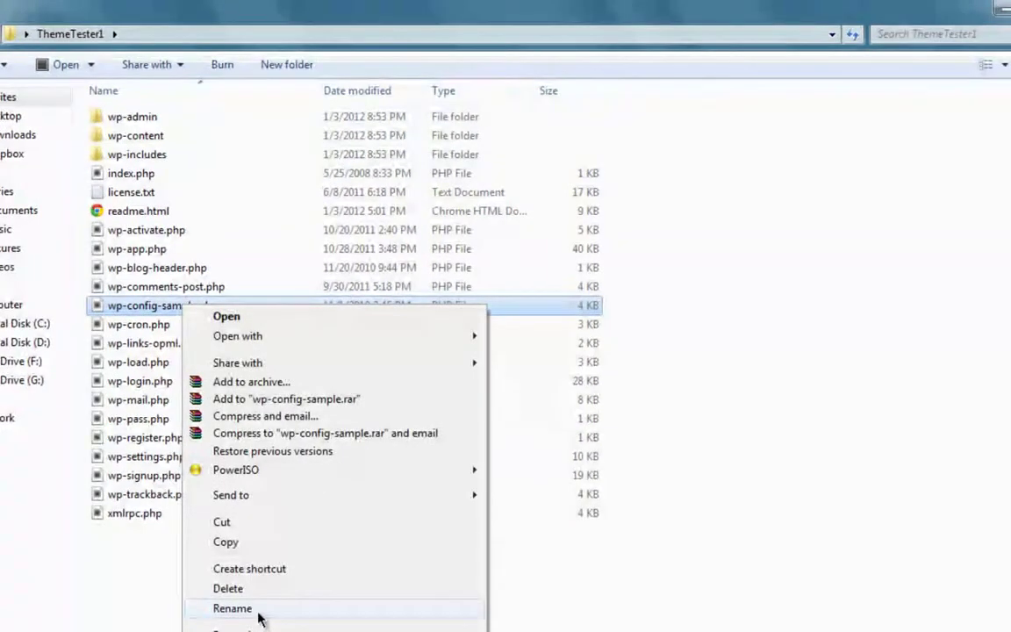
{"action": "left_click", "coordinate": [255, 609]}
{"action": "left_click", "coordinate": [163, 306]}
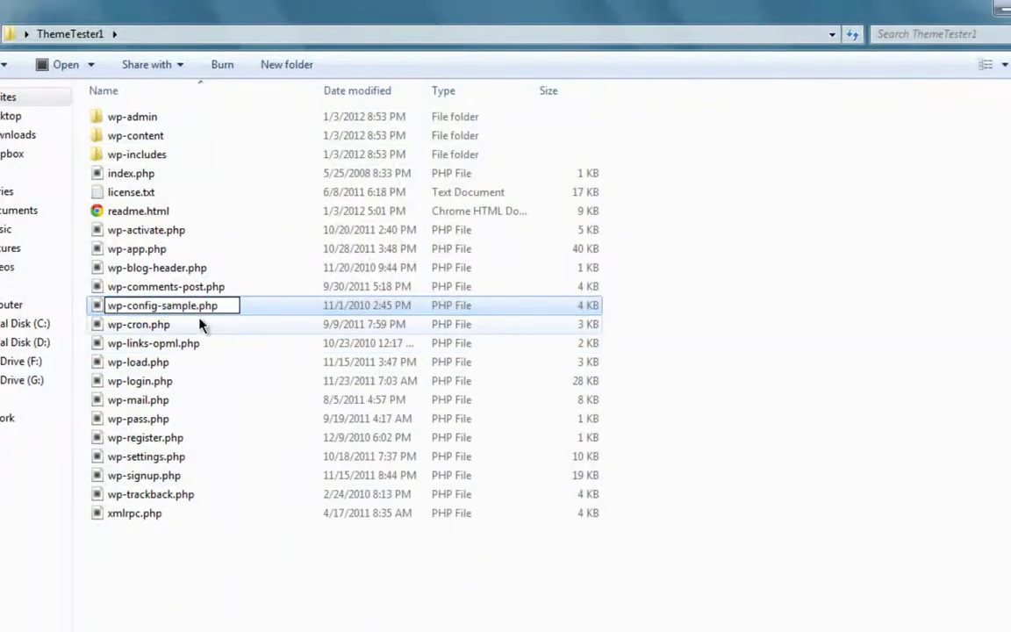
{"action": "key", "text": "Left"}
{"action": "key", "text": "shift+Right"}
{"action": "key", "text": "shift+Right"}
{"action": "key", "text": "shift+Right"}
{"action": "key", "text": "shift+Right"}
{"action": "key", "text": "shift+Right"}
{"action": "key", "text": "shift+Right"}
{"action": "key", "text": "shift+Right"}
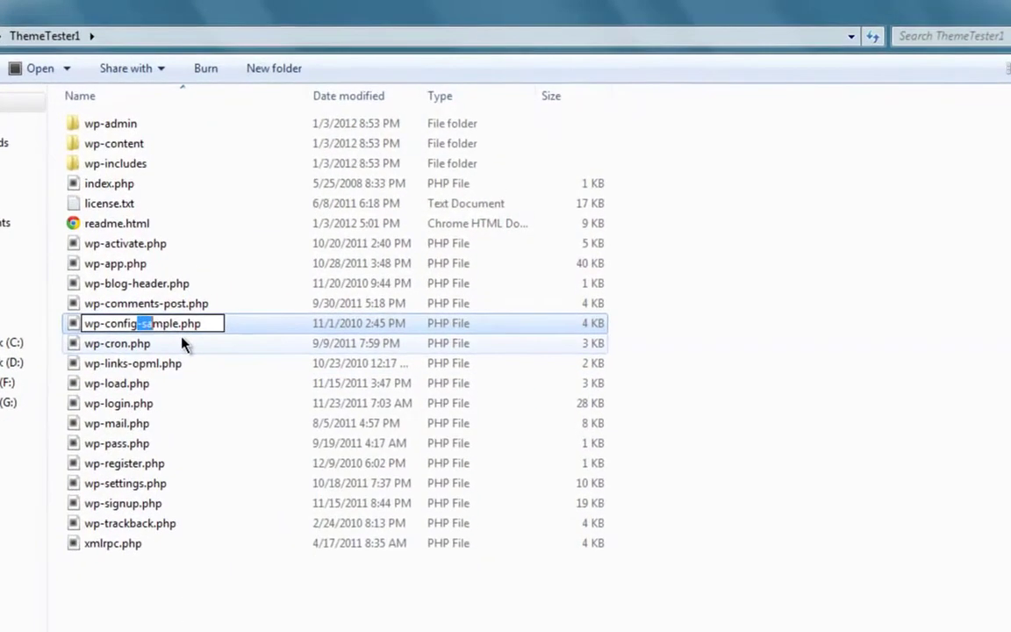
{"action": "key", "text": "Delete"}
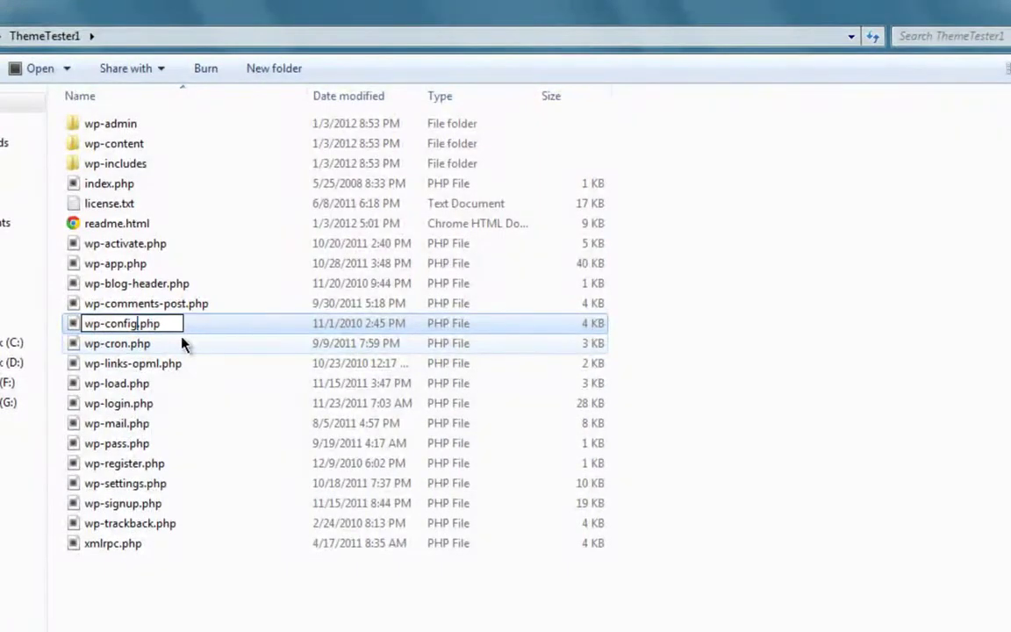
{"action": "left_click", "coordinate": [212, 344]}
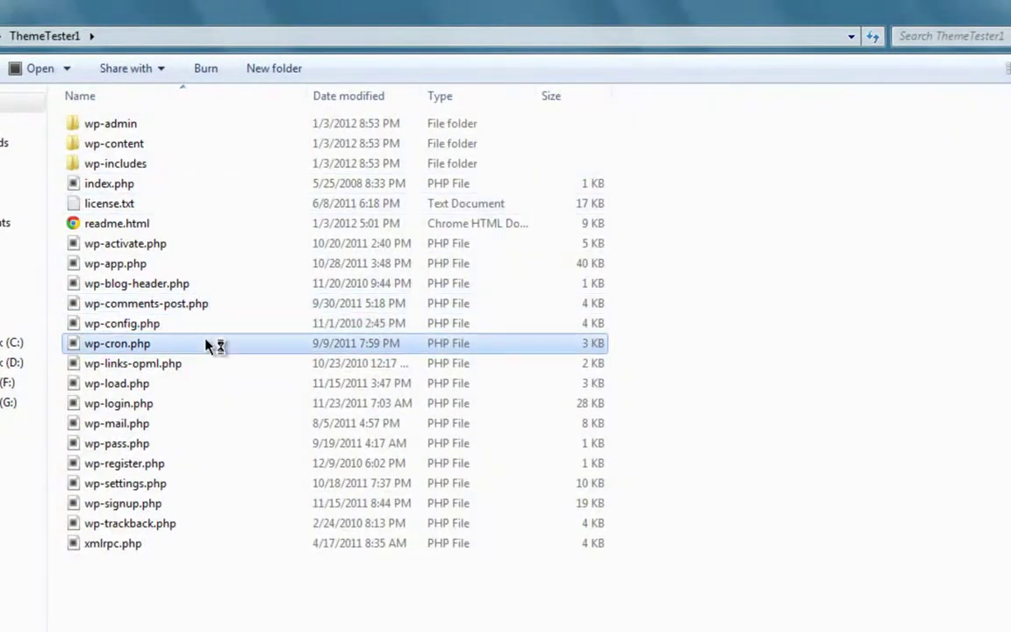
{"action": "left_click", "coordinate": [186, 327]}
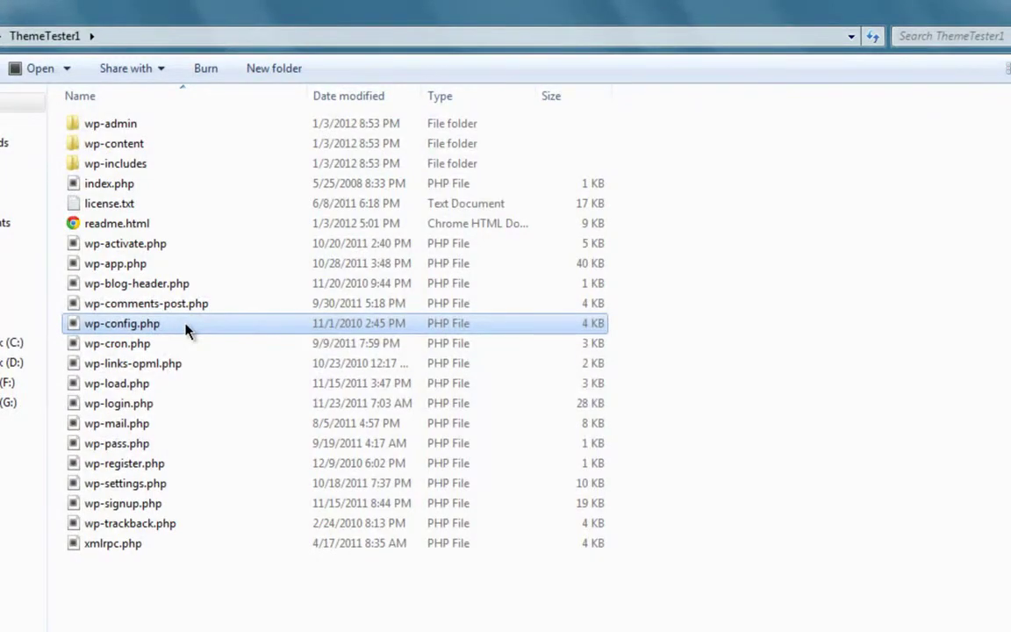
{"action": "right_click", "coordinate": [187, 328]}
- Open wp-config.php in Sublime Text 2 with the editor window maximized
{"action": "mouse_move", "coordinate": [246, 361]}
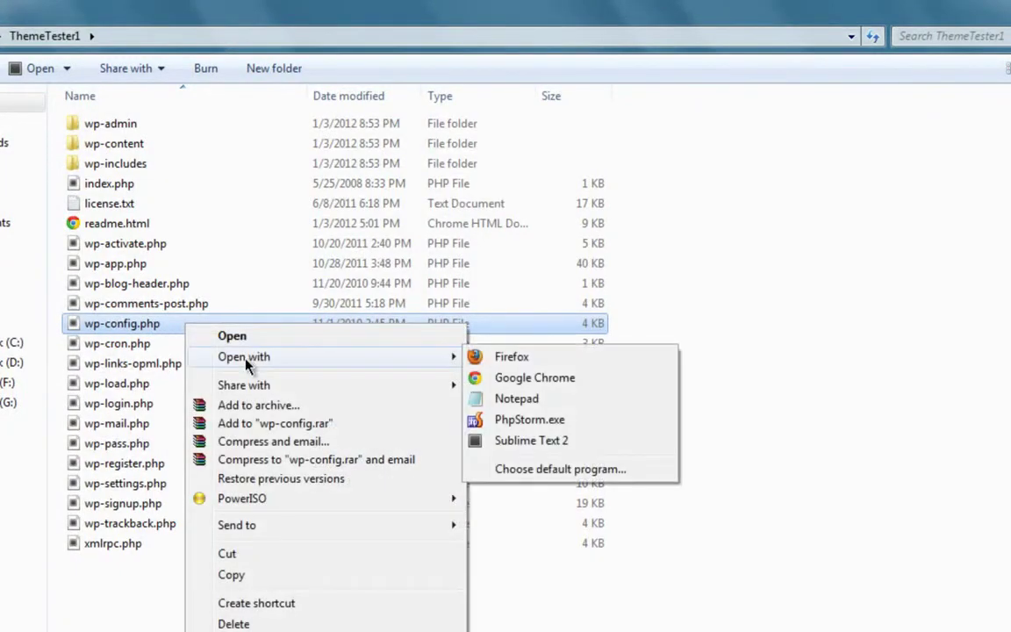
{"action": "left_click", "coordinate": [483, 441]}
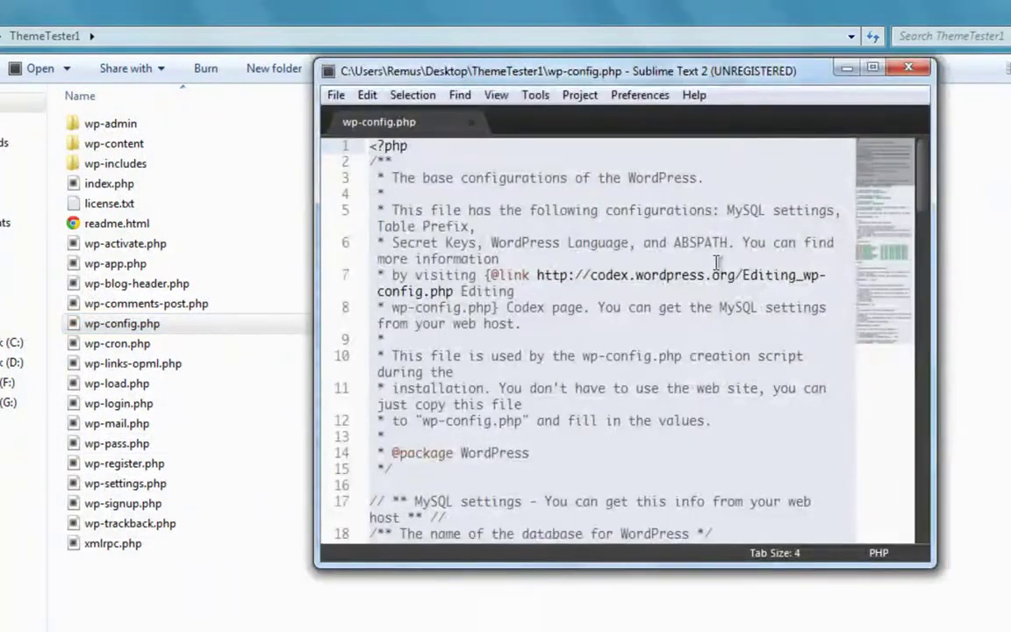
{"action": "left_click", "coordinate": [873, 68]}
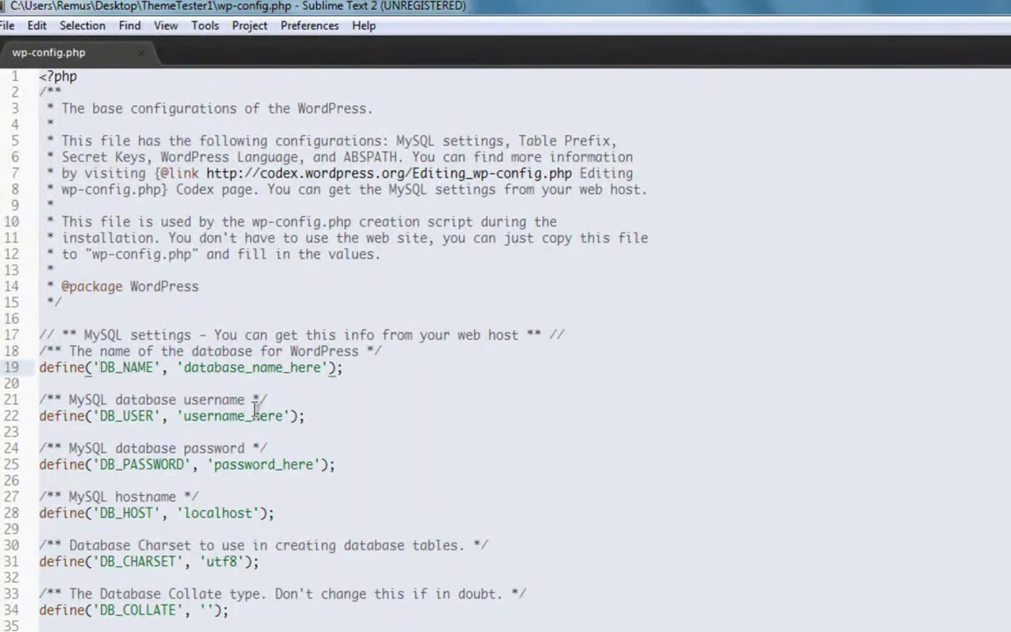
- Set DB_NAME to themetester, DB_USER to root, an empty DB_PASSWORD, and save the file
{"action": "left_click_drag", "start_coordinate": [184, 368], "coordinate": [322, 369]}
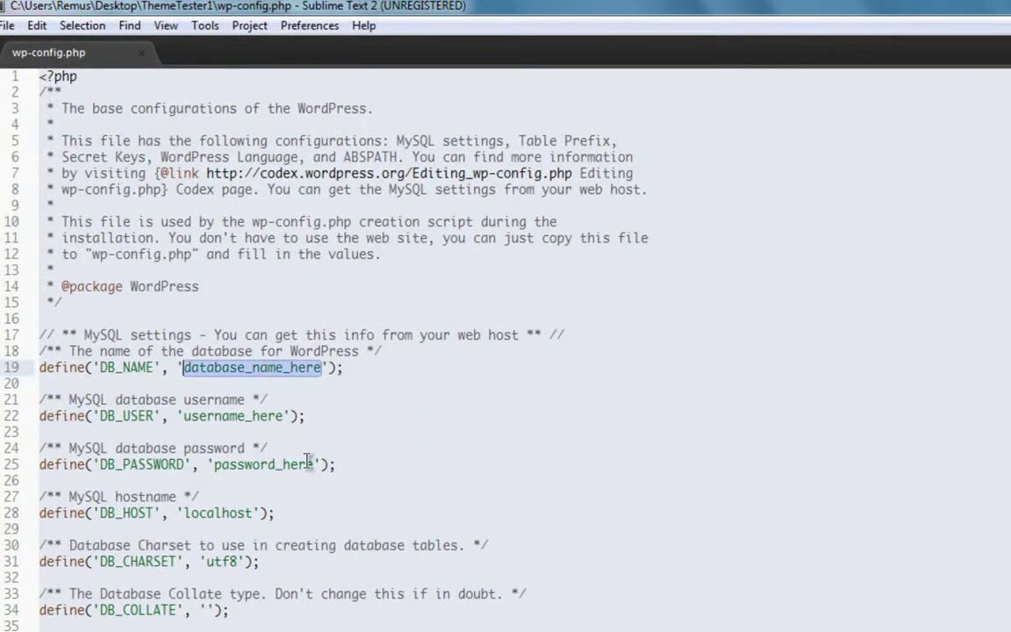
{"action": "type", "text": "themete"}
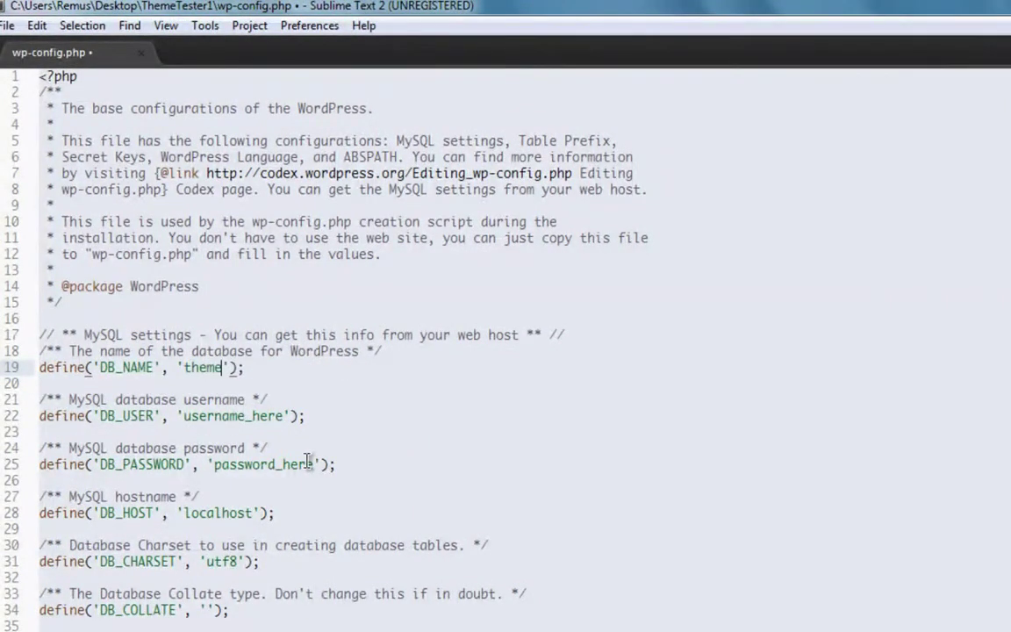
{"action": "type", "text": "ster"}
{"action": "double_click", "coordinate": [273, 417]}
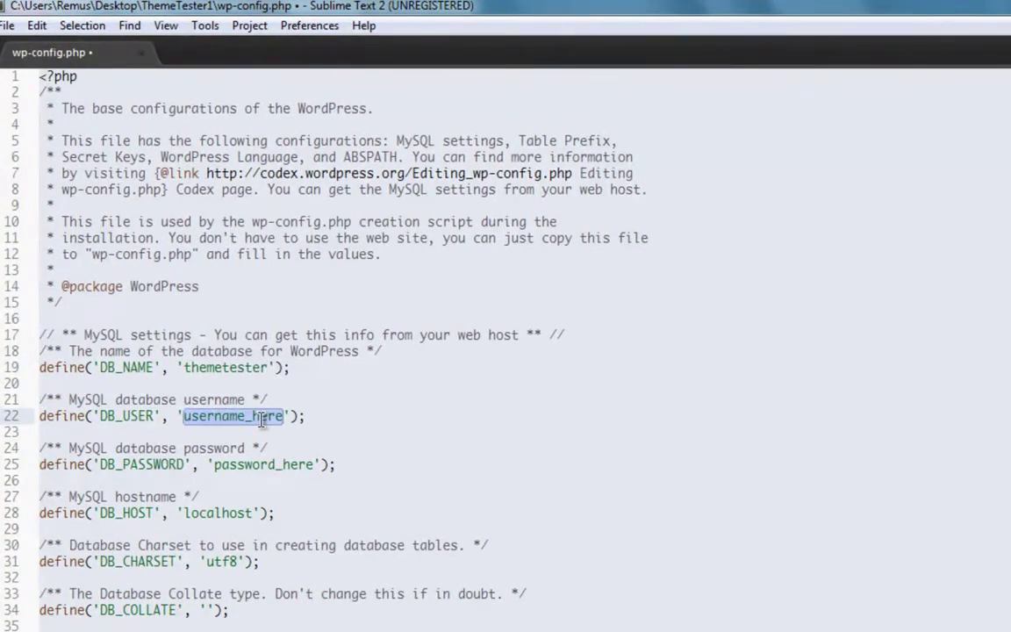
{"action": "type", "text": "root"}
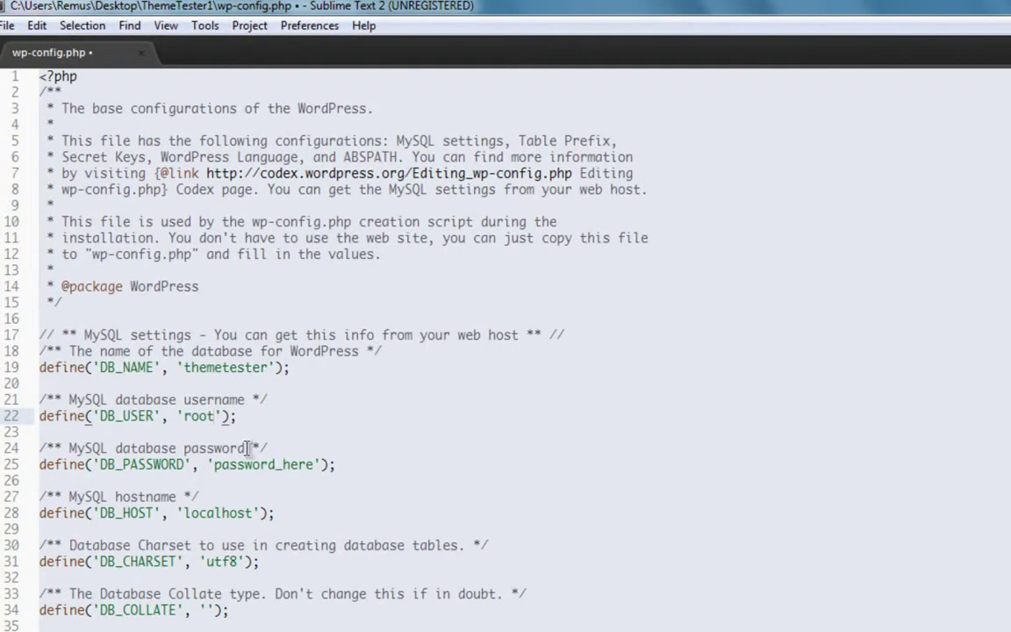
{"action": "double_click", "coordinate": [247, 464]}
{"action": "key", "text": "BackSpace"}
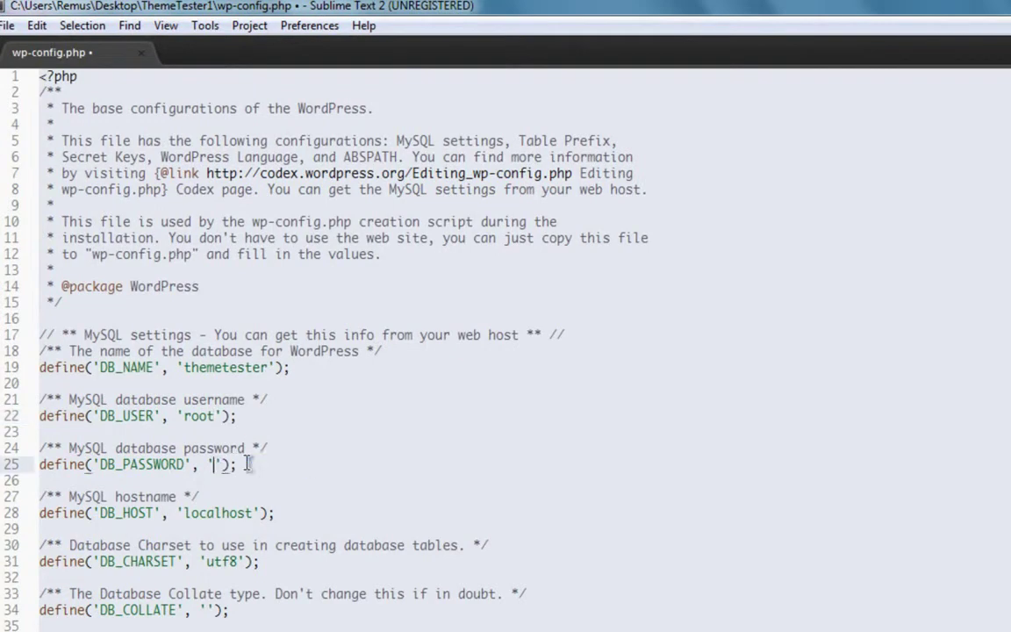
{"action": "key", "text": "ctrl+s"}
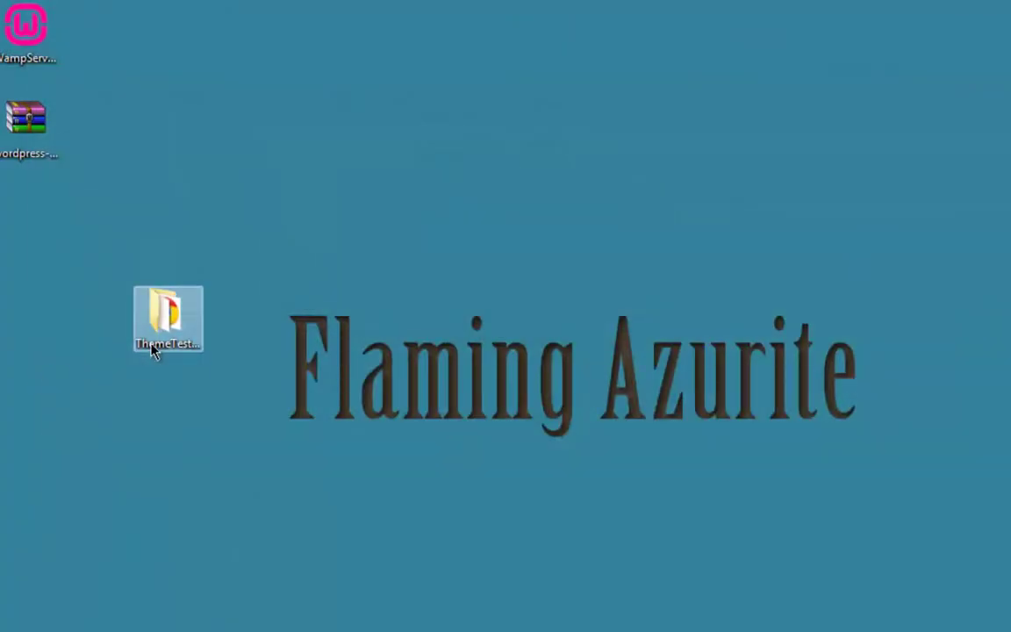
{"action": "double_click", "coordinate": [152, 349]}
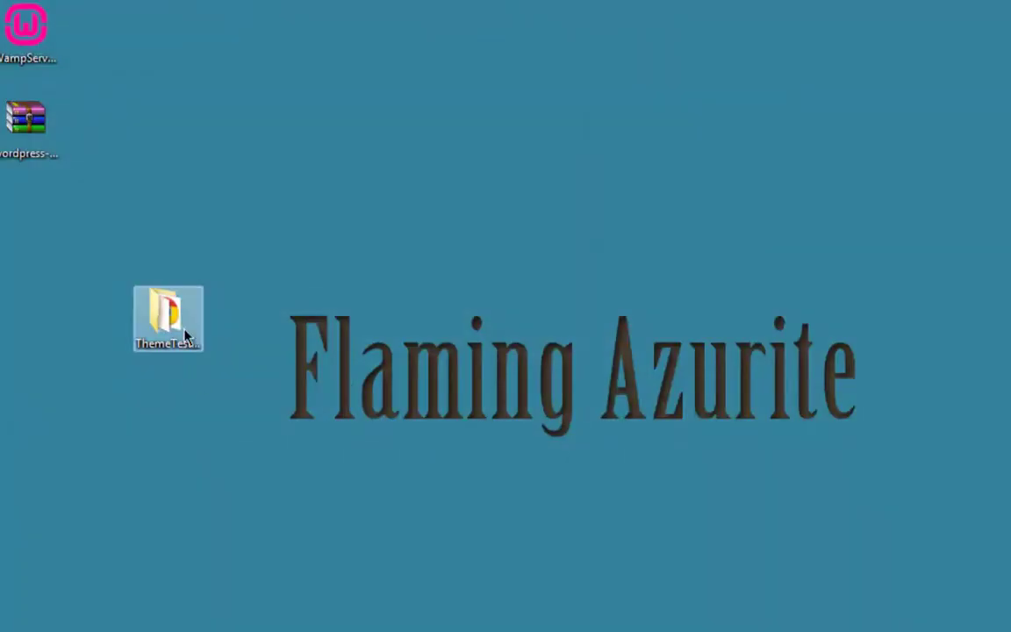
{"action": "right_click", "coordinate": [187, 320]}
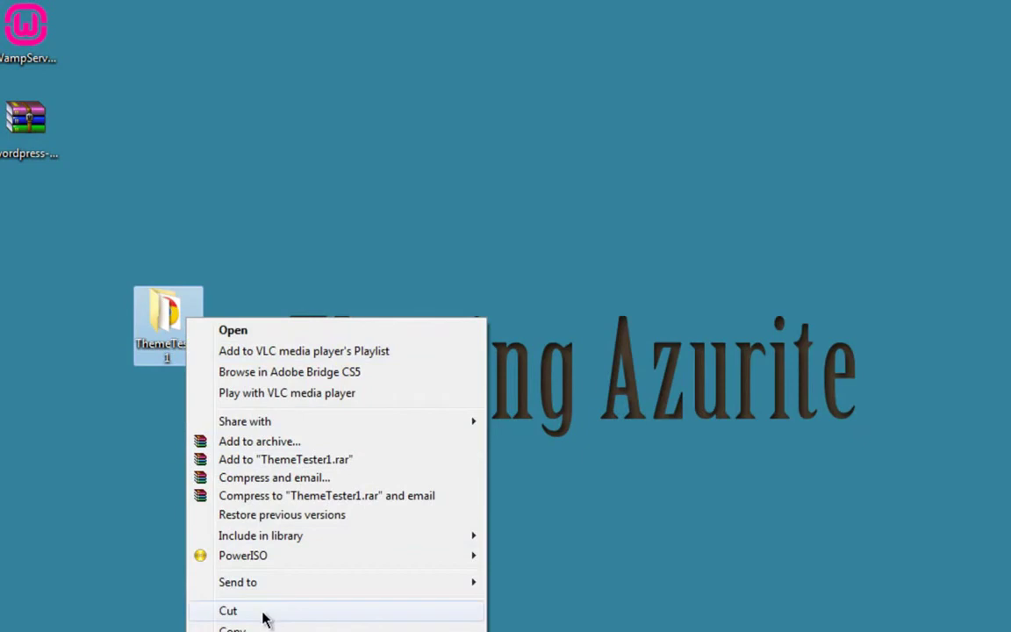
{"action": "left_click", "coordinate": [264, 611]}
{"action": "key", "text": "super+e"}
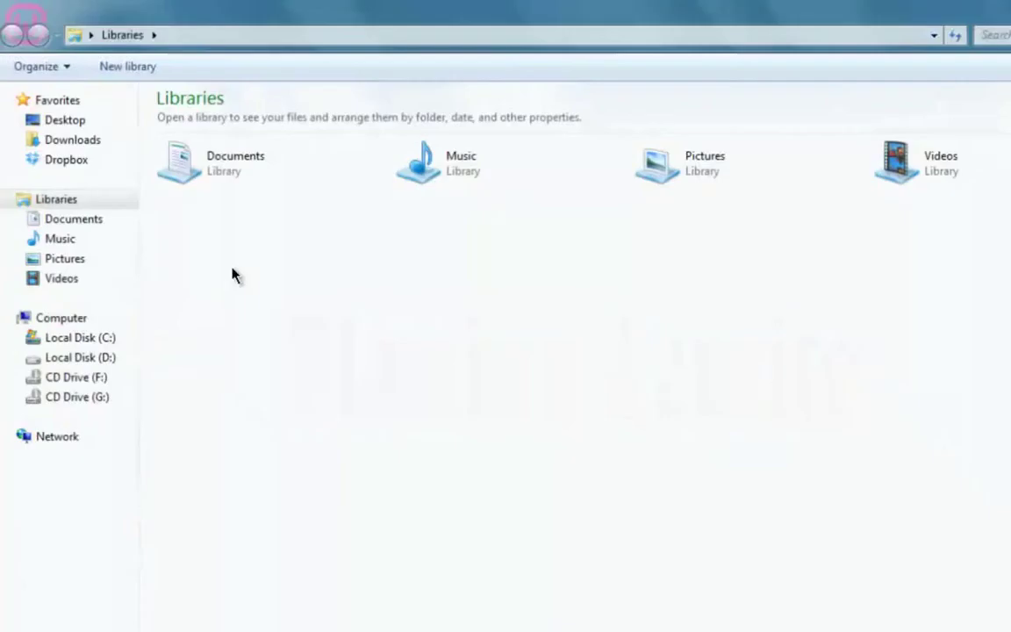
{"action": "left_click", "coordinate": [75, 341]}
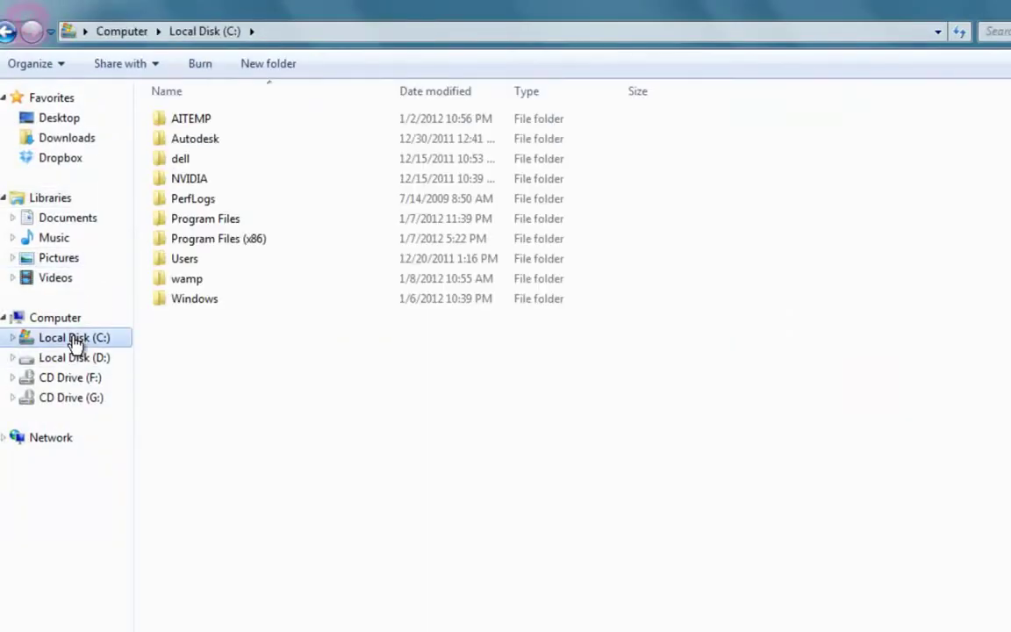
{"action": "double_click", "coordinate": [199, 279]}
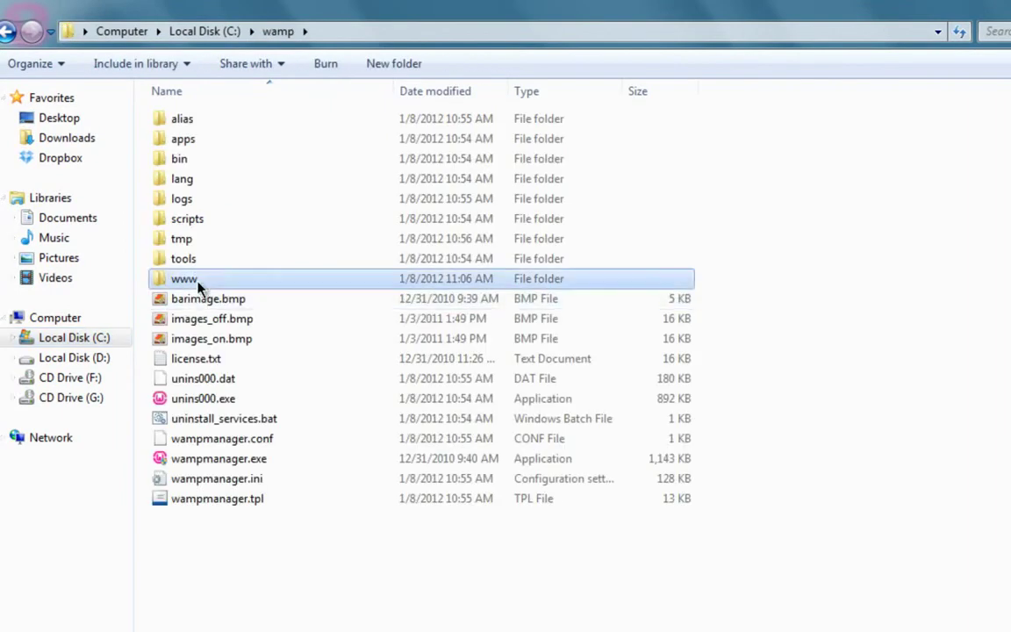
{"action": "double_click", "coordinate": [199, 281]}
{"action": "key", "text": "ctrl+v"}
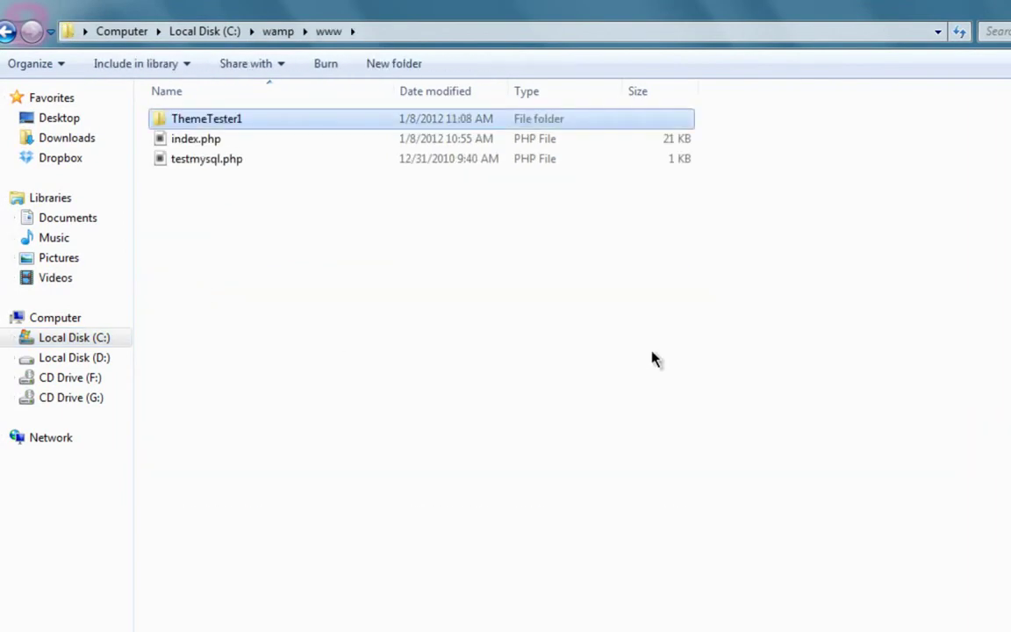
{"action": "left_click", "coordinate": [360, 249]}
{"action": "left_click", "coordinate": [176, 117]}
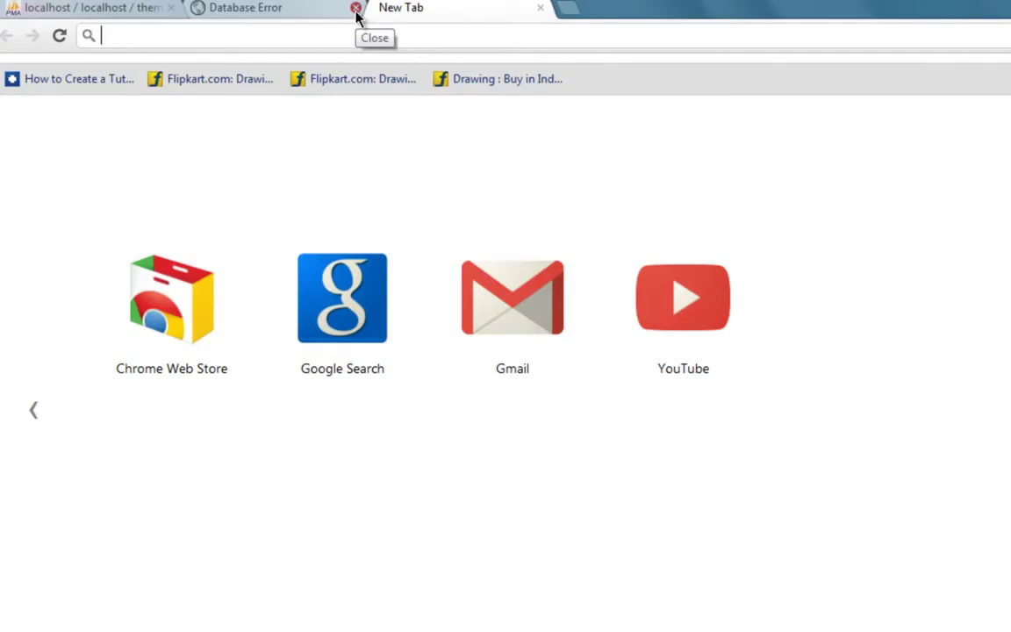
- Load localhost/ThemeTester1 in Chrome to reach the WordPress installation page
{"action": "type", "text": "loca"}
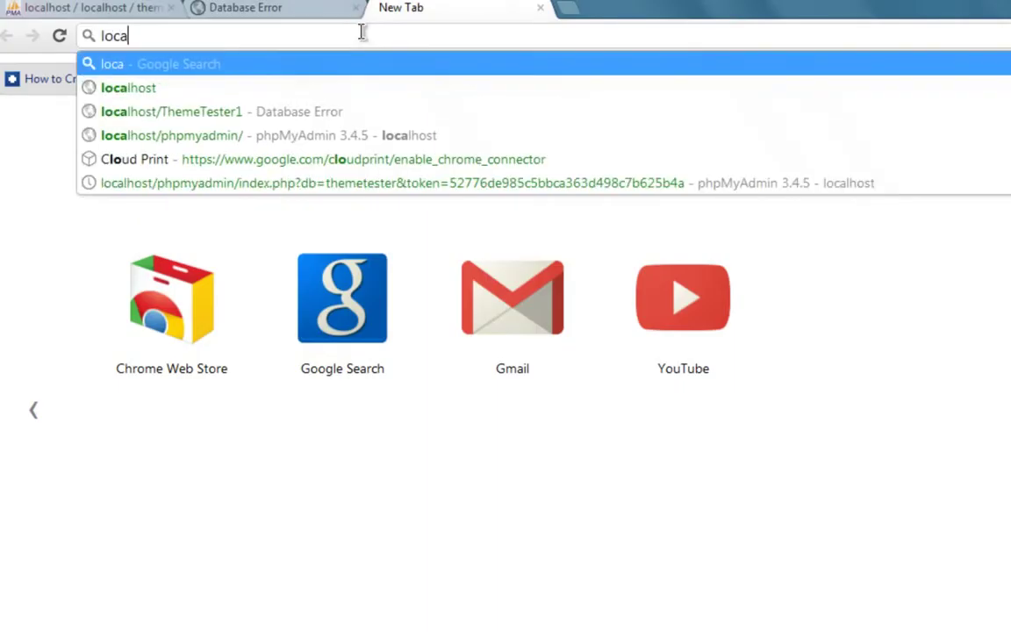
{"action": "type", "text": "lhost"}
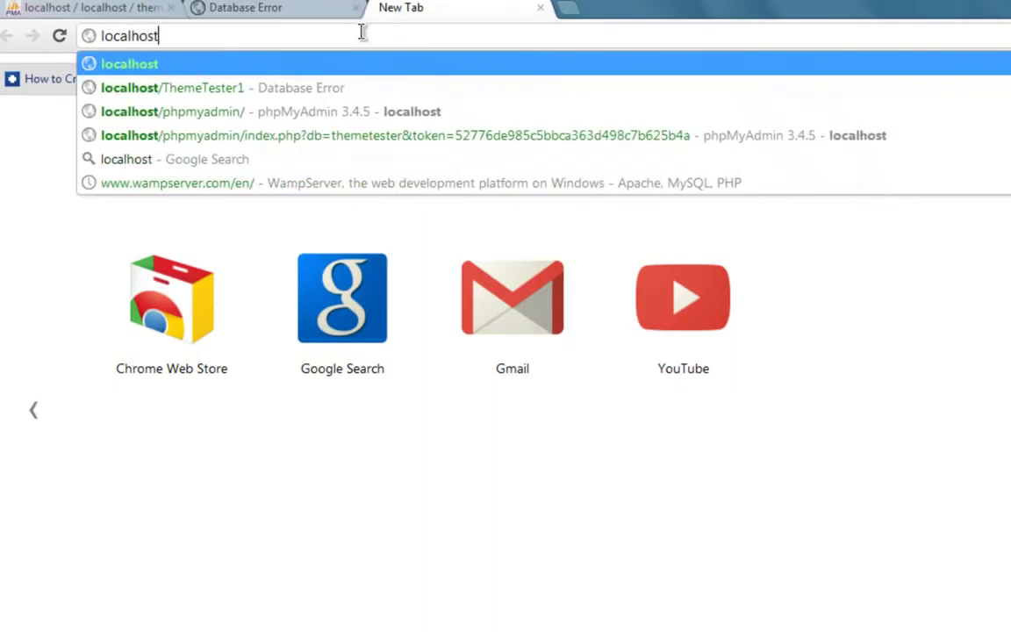
{"action": "key", "text": "Down"}
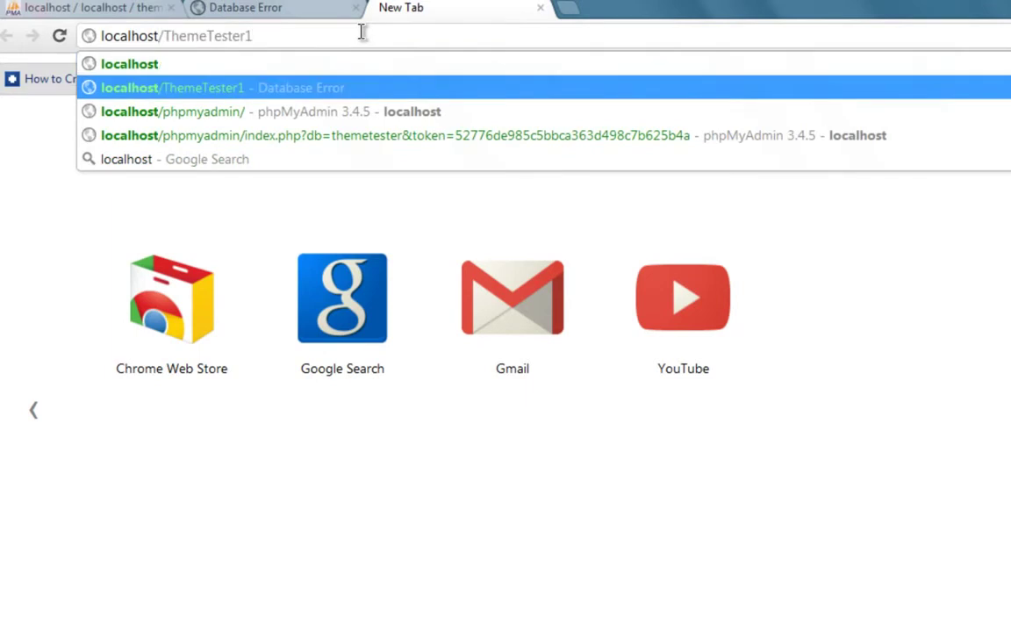
{"action": "key", "text": "Return"}
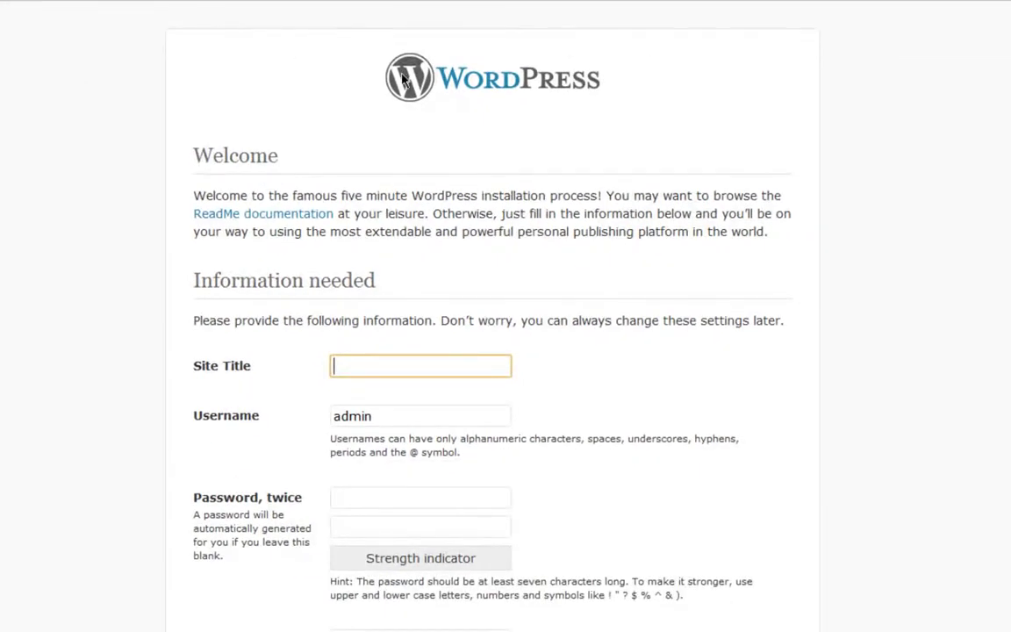
{"action": "scroll", "coordinate": [334, 233], "scroll_direction": "down", "scroll_amount": 1}
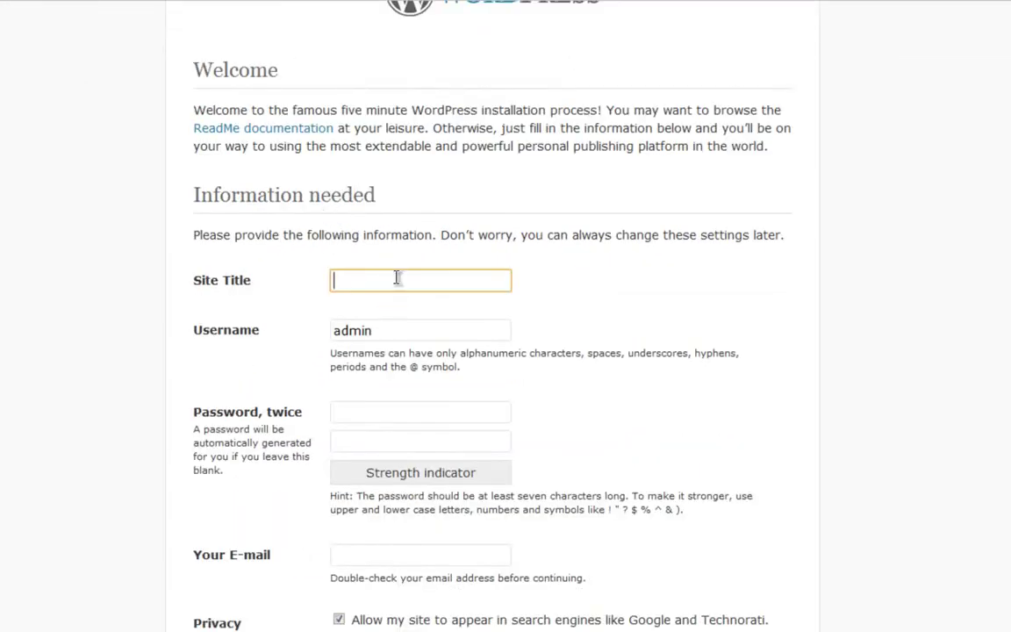
{"action": "scroll", "coordinate": [397, 277], "scroll_direction": "up", "scroll_amount": 1}
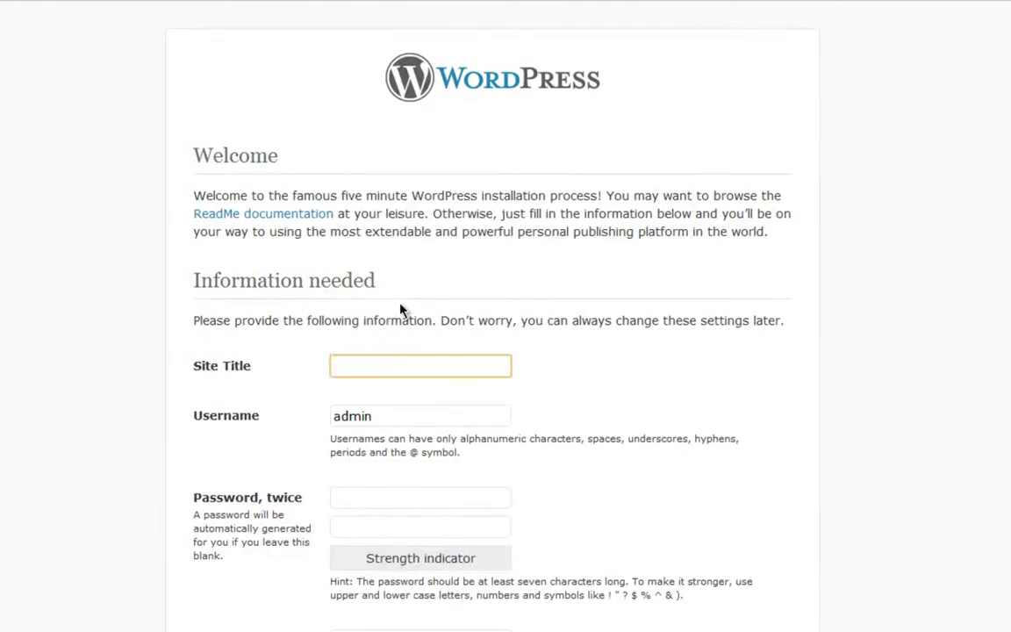
- Enter ThemeTester as the site title, correcting its capitalisation
{"action": "type", "text": "Themetester"}
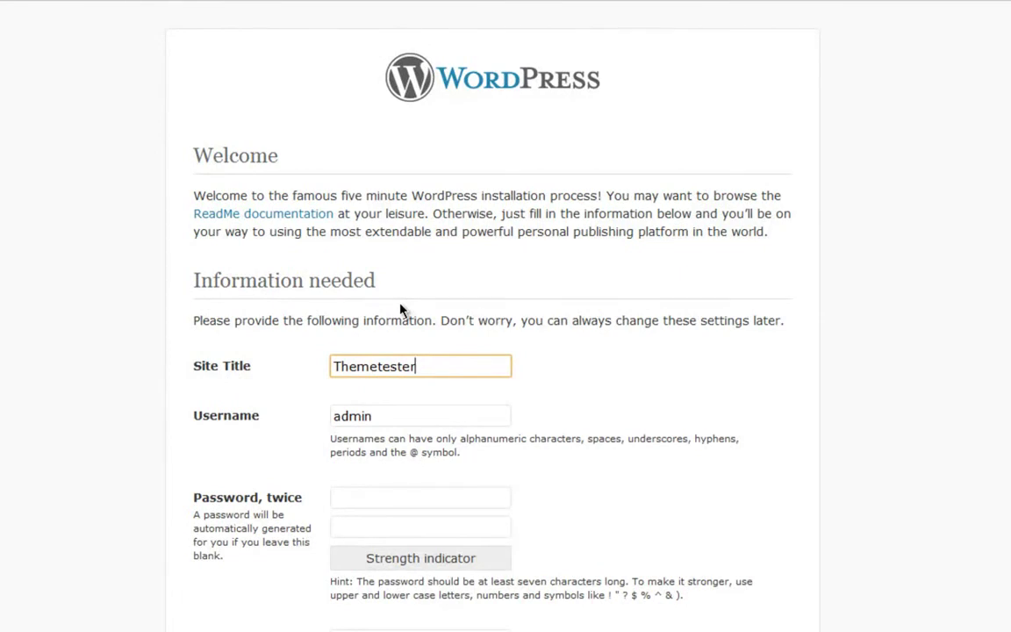
{"action": "key", "text": "Left"}
{"action": "key", "text": "Left"}
{"action": "key", "text": "Left"}
{"action": "key", "text": "Left"}
{"action": "key", "text": "Left"}
{"action": "key", "text": "Left"}
{"action": "key", "text": "Delete"}
{"action": "type", "text": "T"}
{"action": "key", "text": "Tab"}
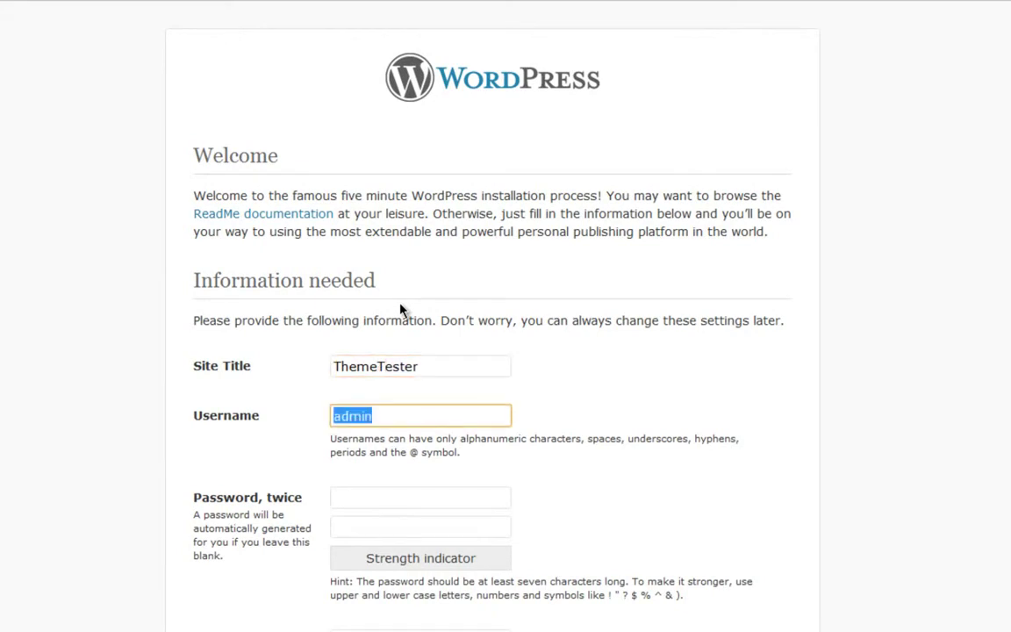
- Fill in the admin username, the password, and the admin e-mail address
{"action": "type", "text": "CG"}
{"action": "key", "text": "Tab"}
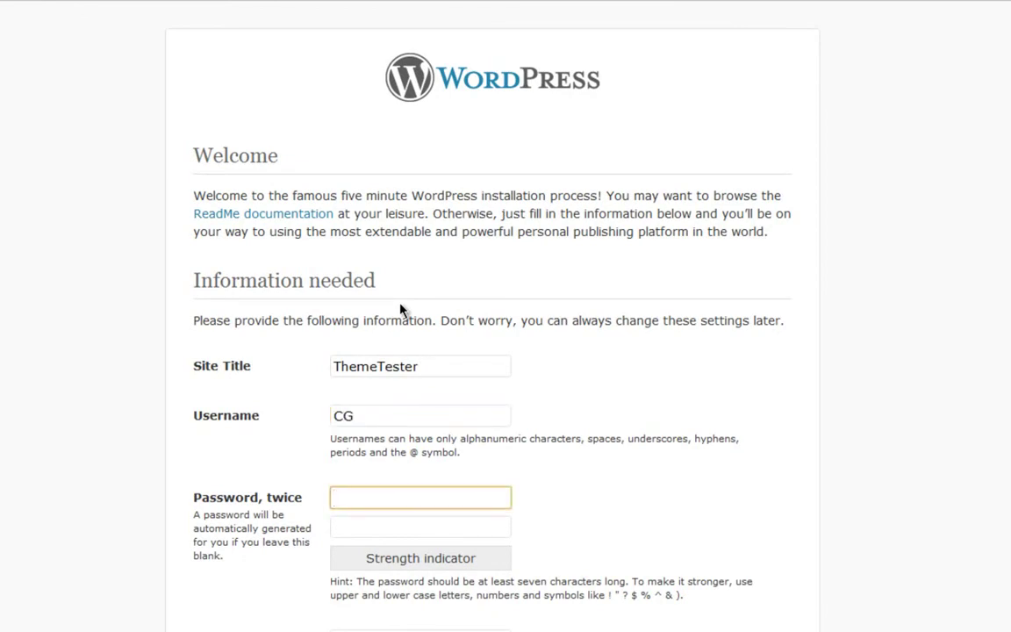
{"action": "type", "text": "•••••••"}
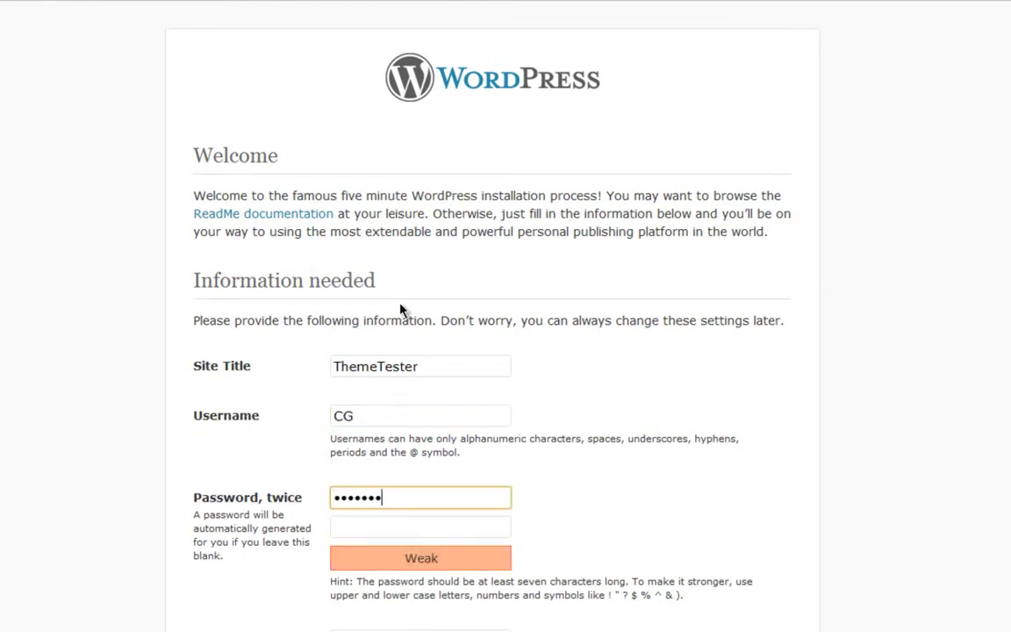
{"action": "type", "text": "••••"}
{"action": "key", "text": "Tab"}
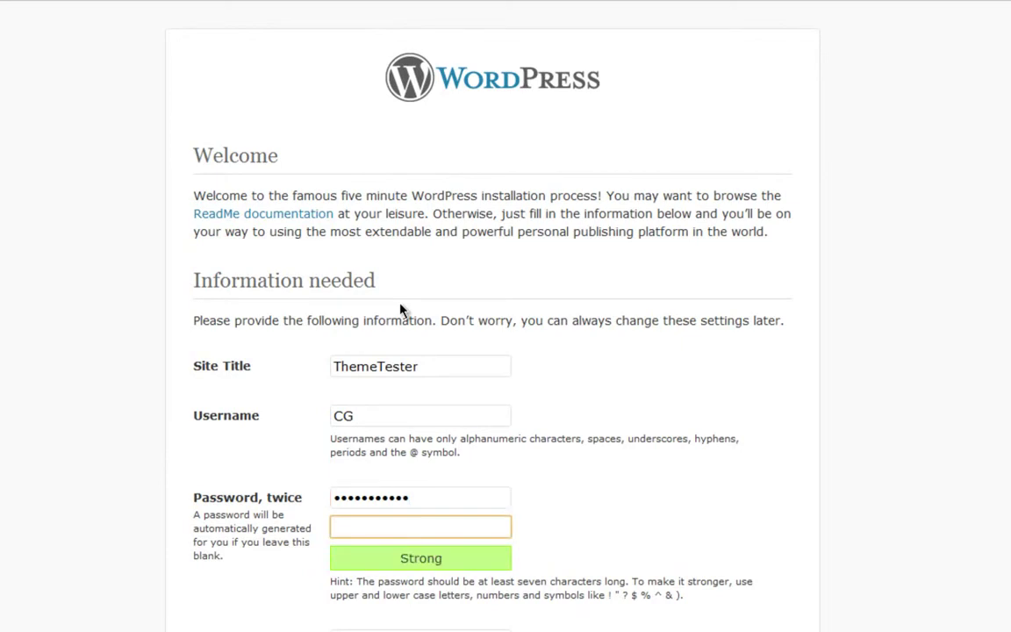
{"action": "type", "text": "•••••••••••"}
{"action": "key", "text": "Tab"}
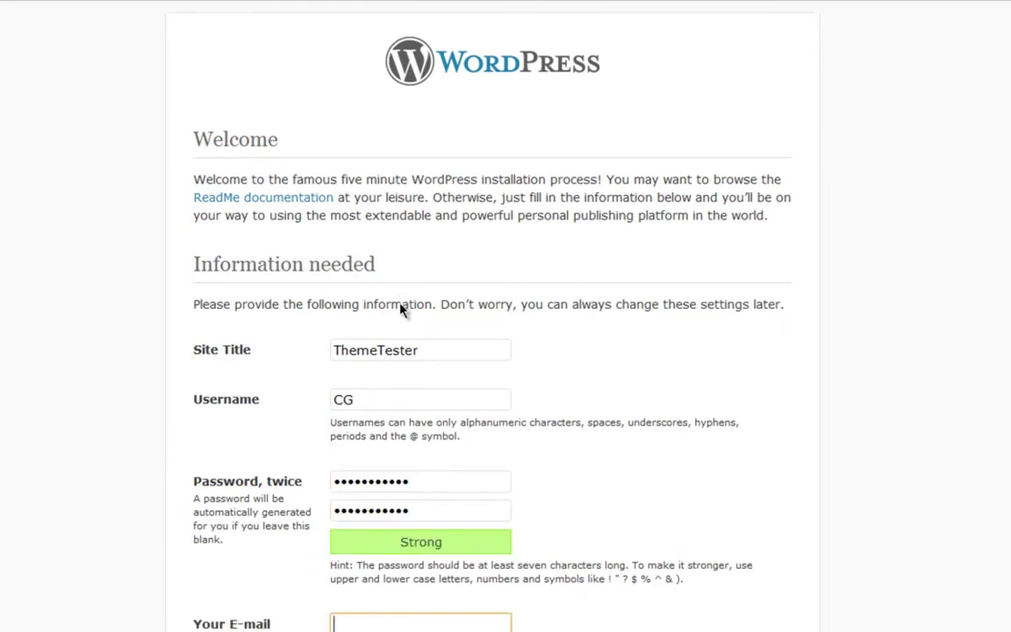
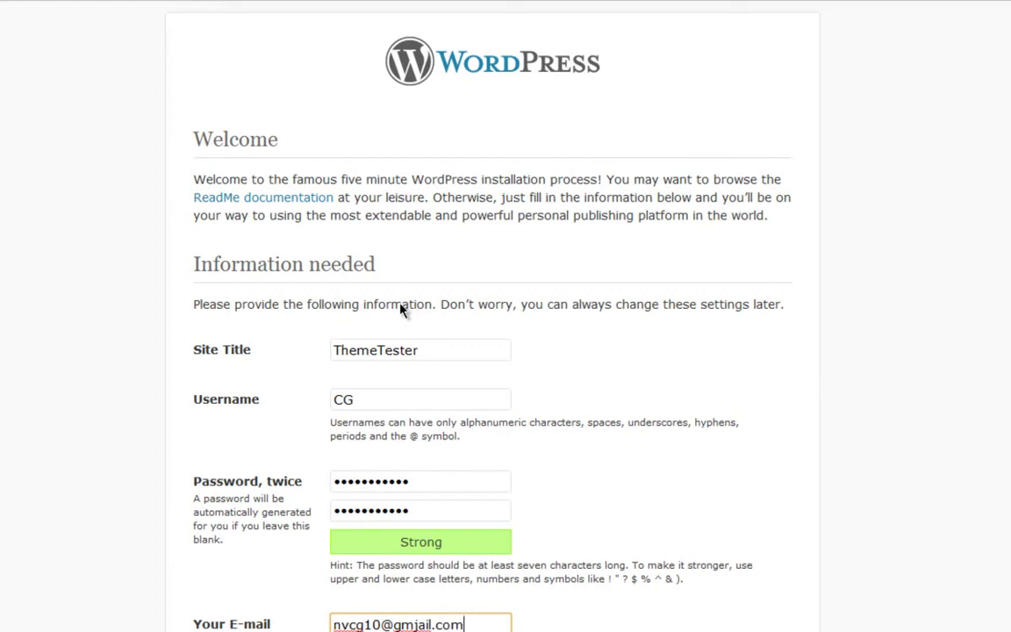
{"action": "key", "text": "Tab"}
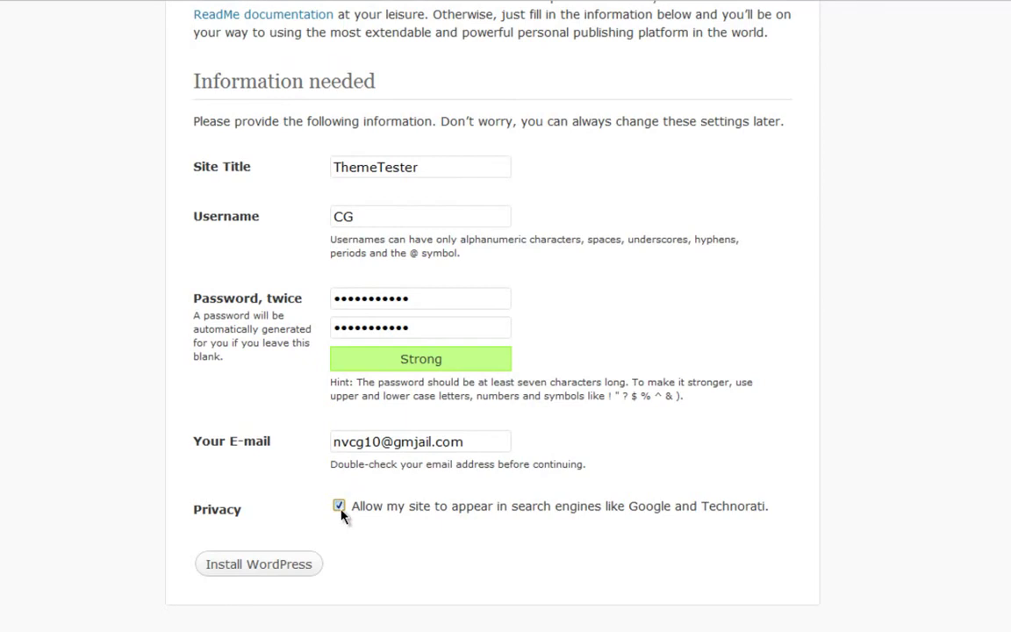
- Install WordPress, then log in with the admin username and password
{"action": "left_click", "coordinate": [278, 580]}
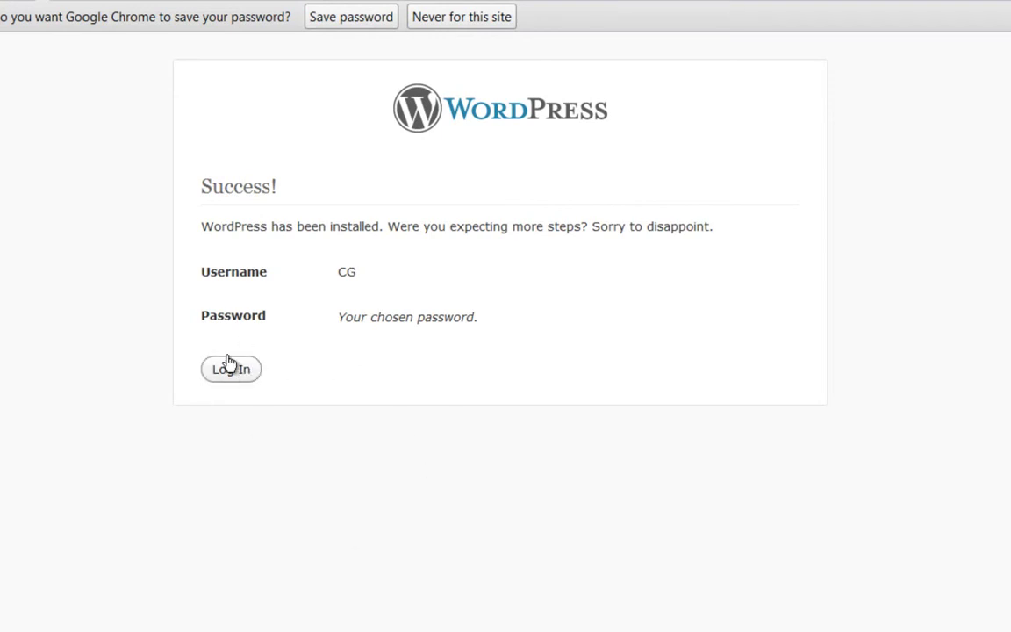
{"action": "left_click", "coordinate": [226, 371]}
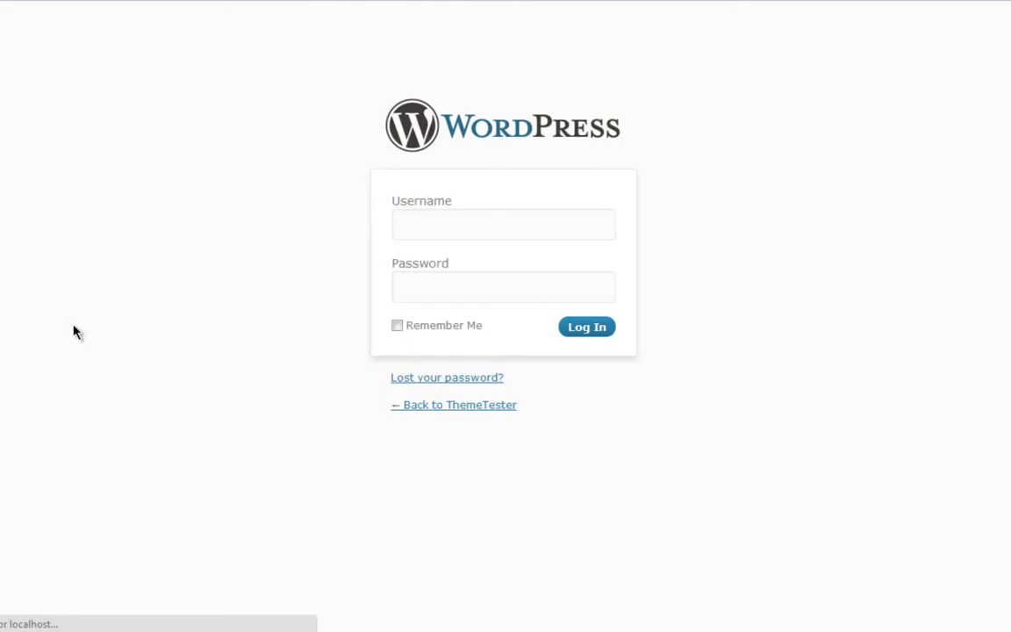
{"action": "type", "text": "CG"}
{"action": "key", "text": "Tab"}
{"action": "type", "text": "•••••••••••"}
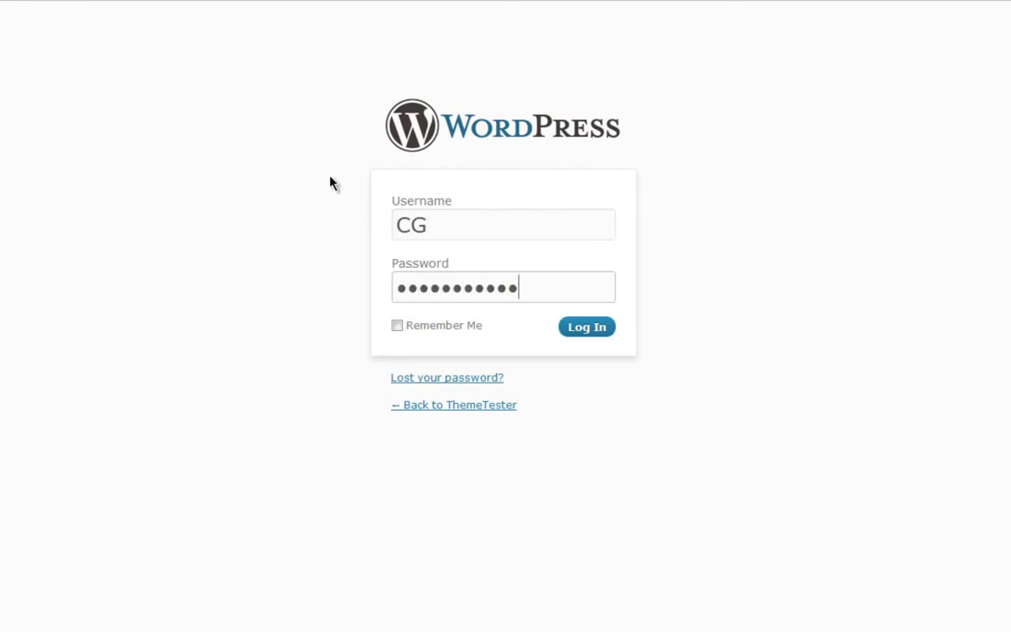
{"action": "key", "text": "Return"}
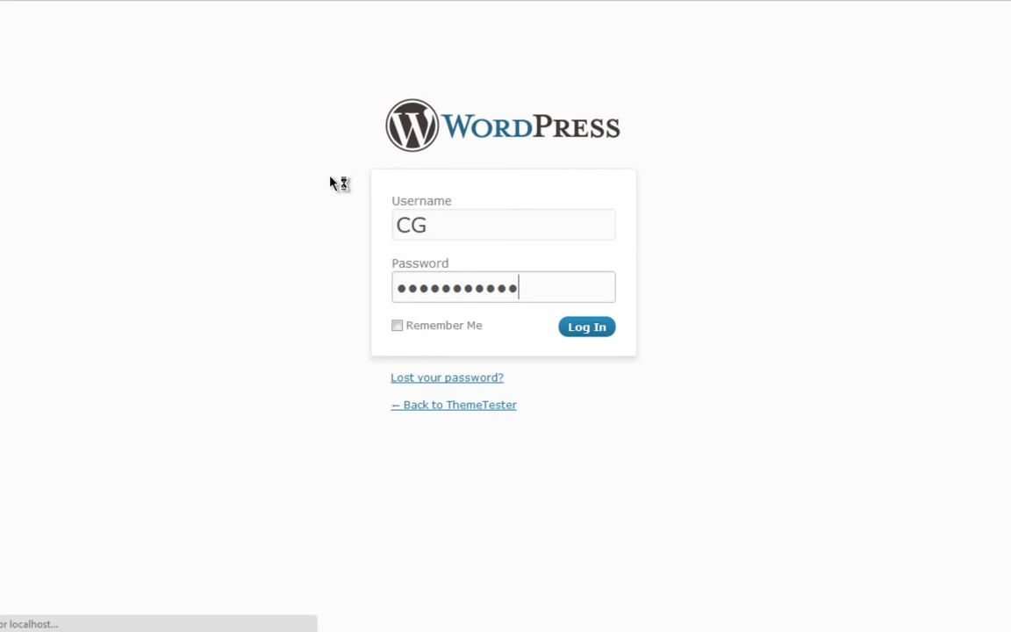